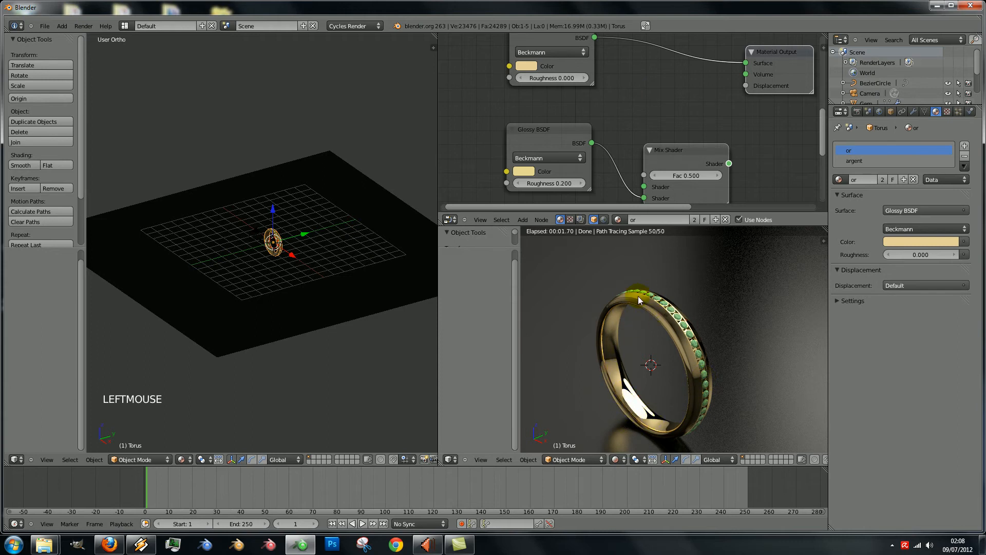
Step: Blend the gold material's two Glossy shaders through the Mix Shader into Surface, with factor 0.318 and second roughness 0.152
drag(539, 77, 553, 77)
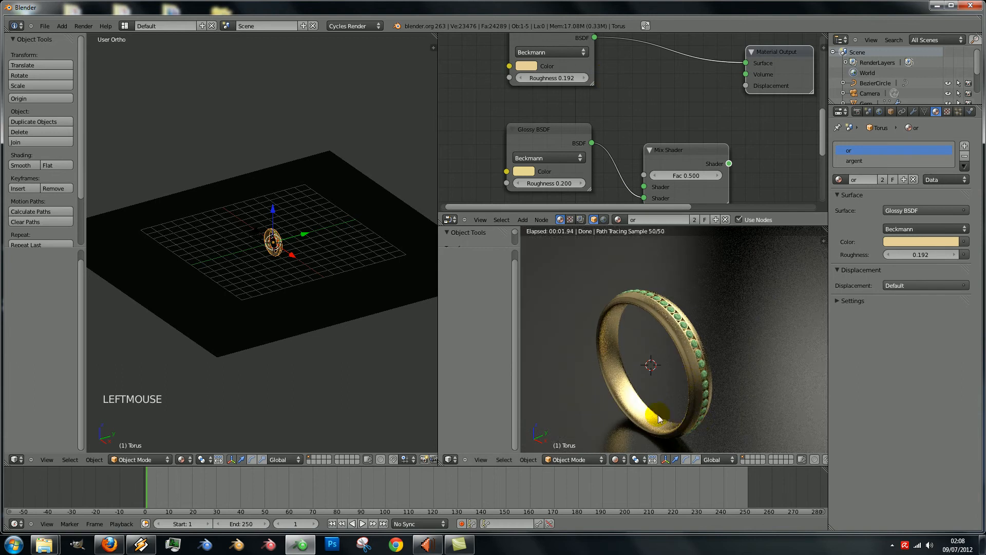
drag(706, 148, 637, 97)
drag(722, 74, 745, 63)
click(750, 176)
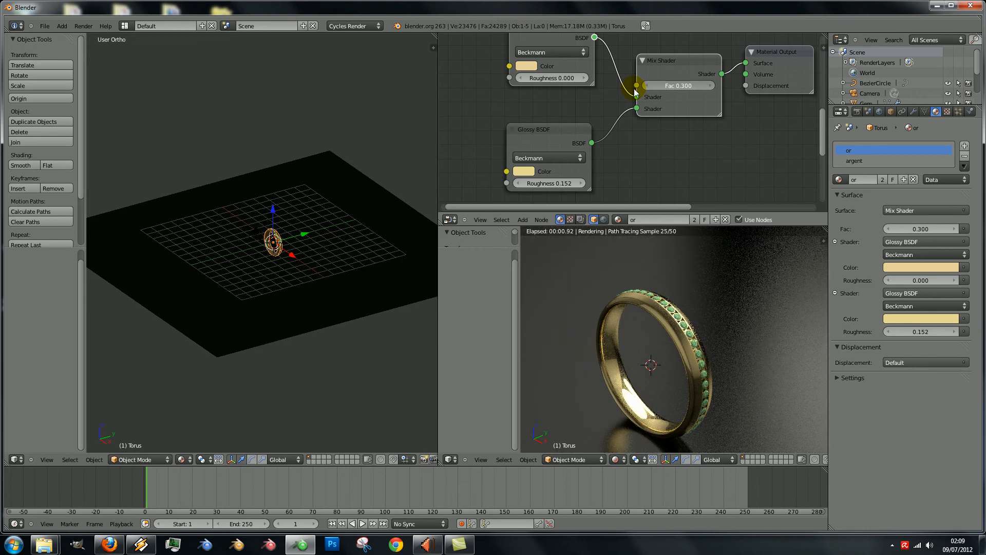
drag(636, 91, 641, 89)
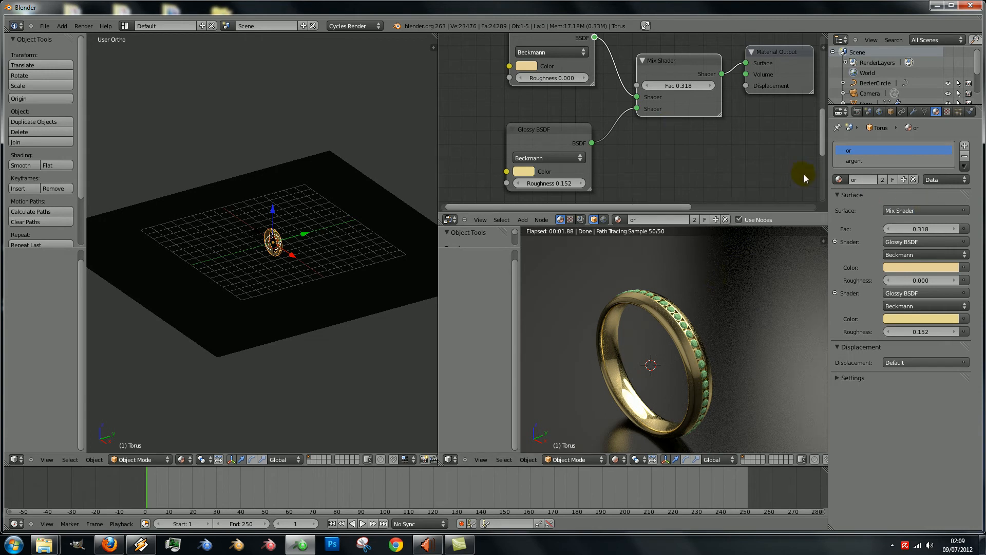
Step: Switch to the argent material and connect its Mix Shader to the Surface input of the Material Output
click(854, 161)
scroll(678, 136, up, 3)
drag(723, 82, 751, 85)
drag(692, 90, 729, 87)
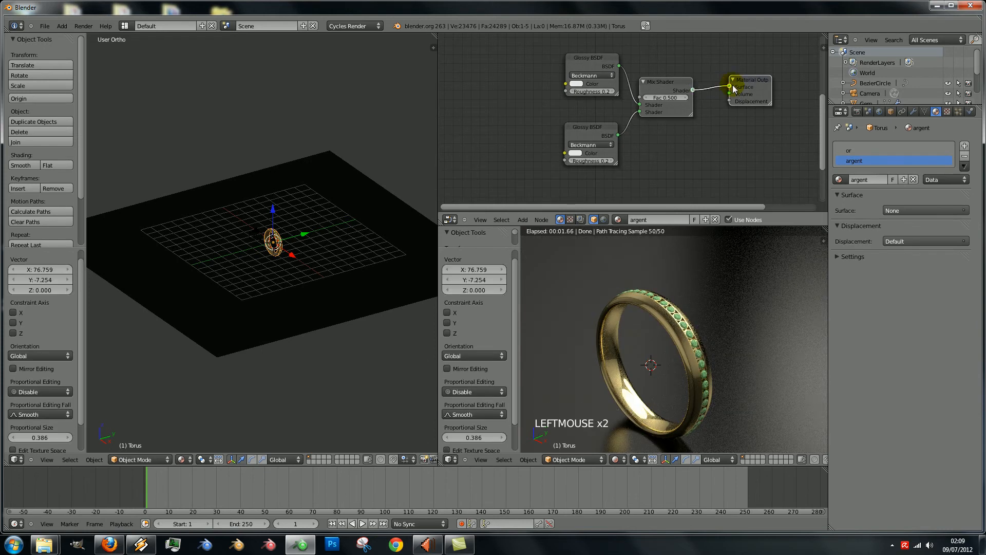
scroll(700, 152, up, 6)
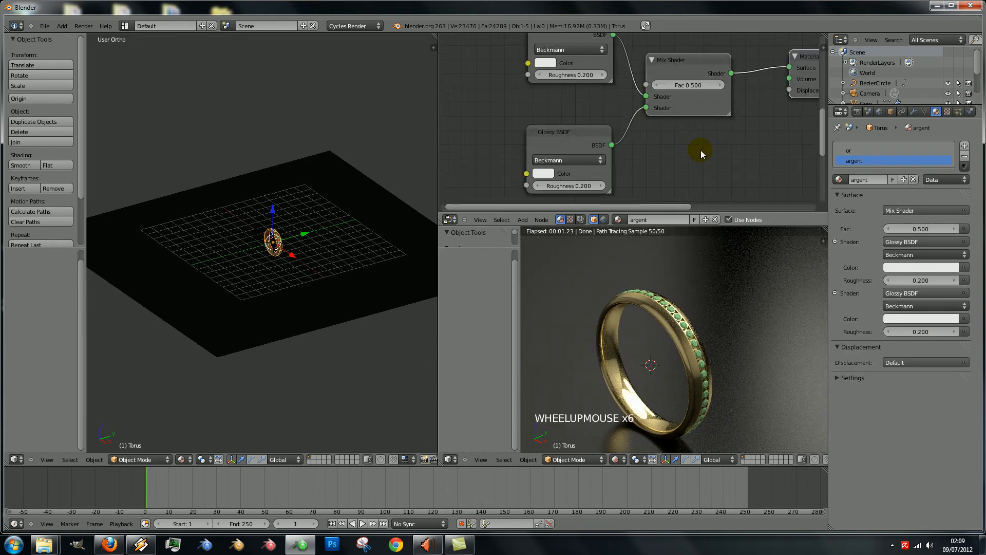
Step: Assign the argent material to the selected faces between the ring's gems in Edit Mode, and return to Object Mode
scroll(664, 288, up, 15)
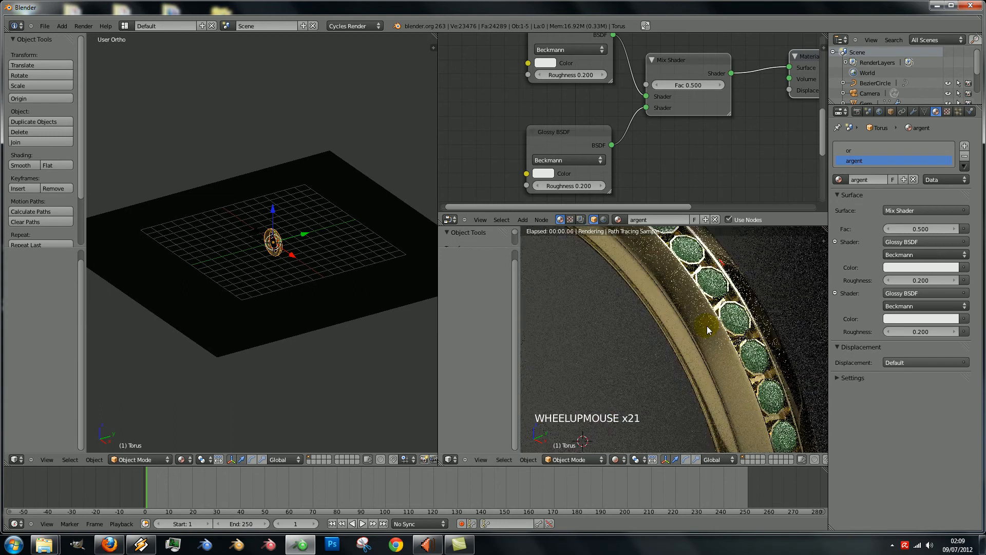
middle_drag(707, 325, 709, 327)
scroll(701, 349, up, 12)
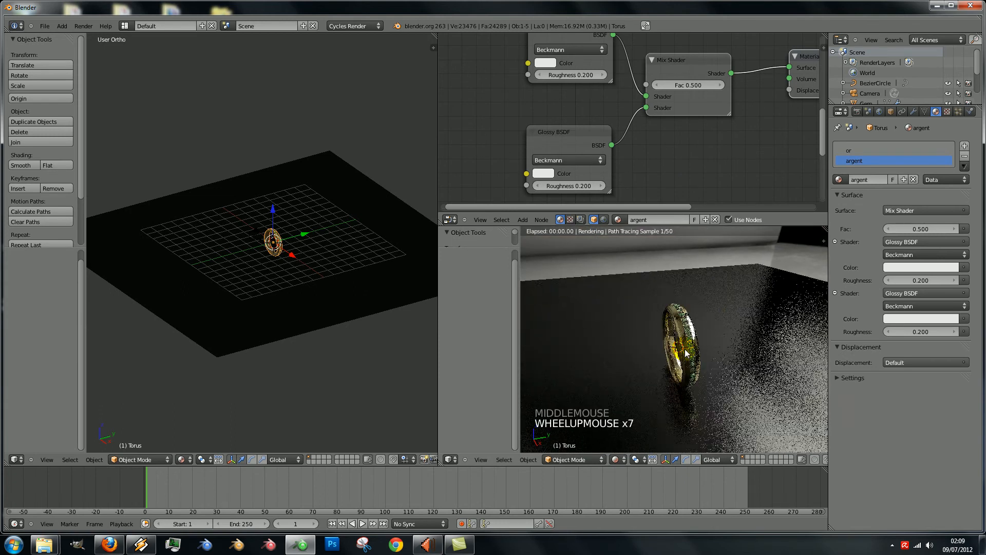
scroll(699, 354, up, 6)
shift+middle_drag(710, 336, 553, 320)
scroll(553, 319, up, 1)
key(Tab)
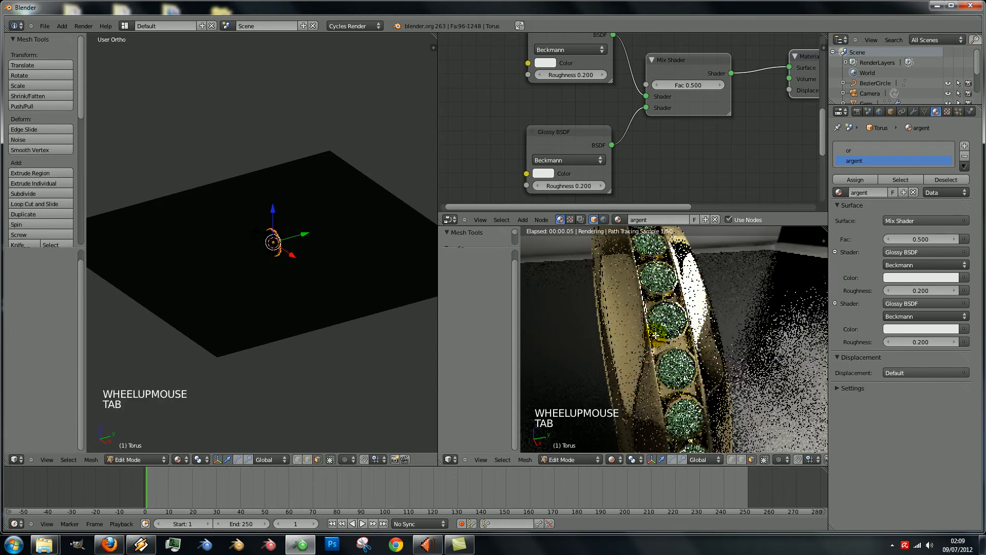
scroll(379, 286, up, 12)
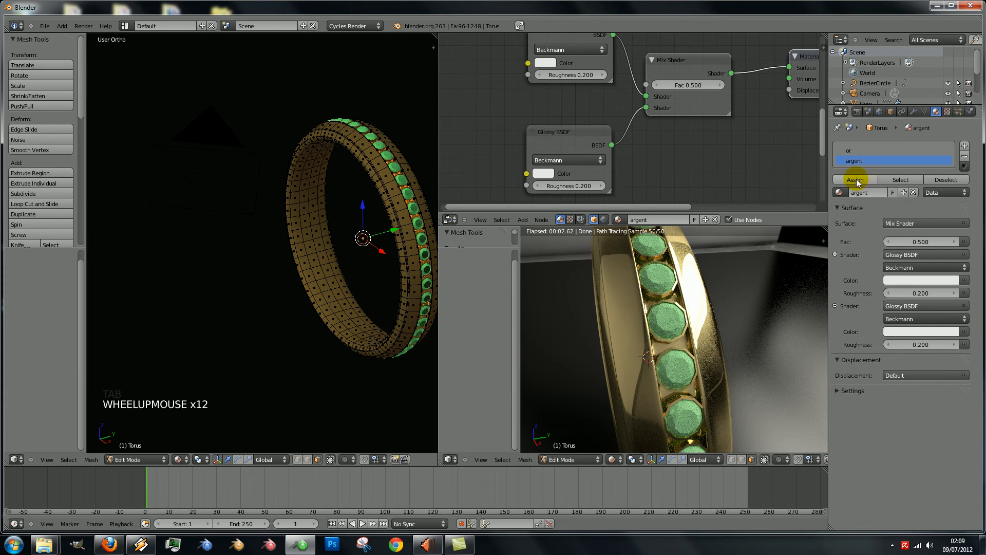
click(855, 180)
key(Tab)
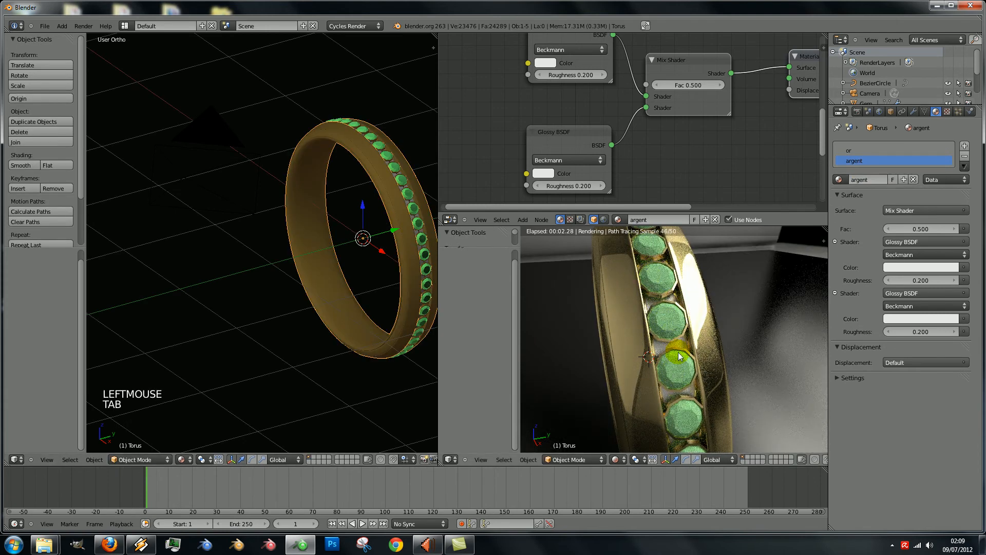
Step: Set the argent material's first Glossy roughness to 0.000 and the Mix Shader factor to 0.282
scroll(685, 326, down, 2)
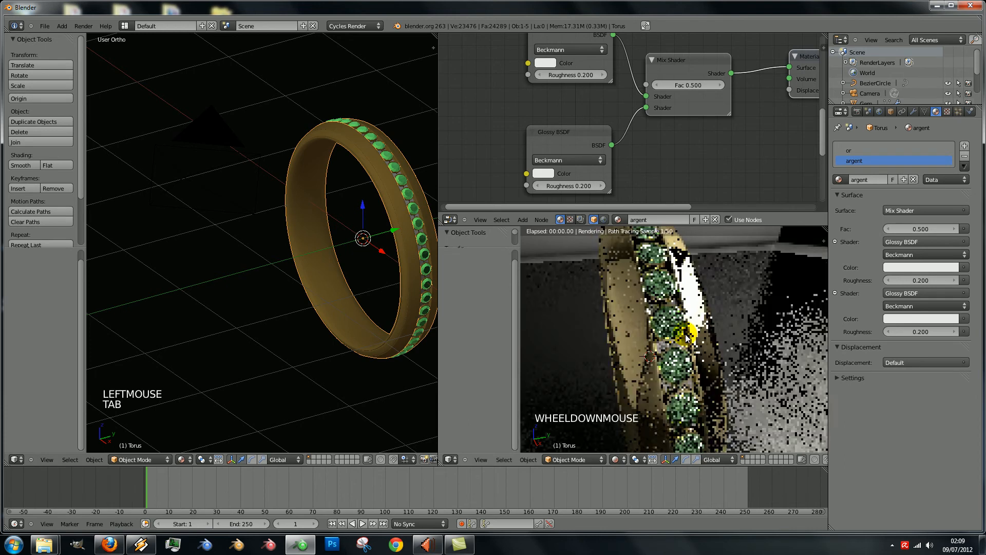
middle_drag(688, 329, 719, 349)
scroll(671, 125, down, 6)
scroll(675, 132, down, 3)
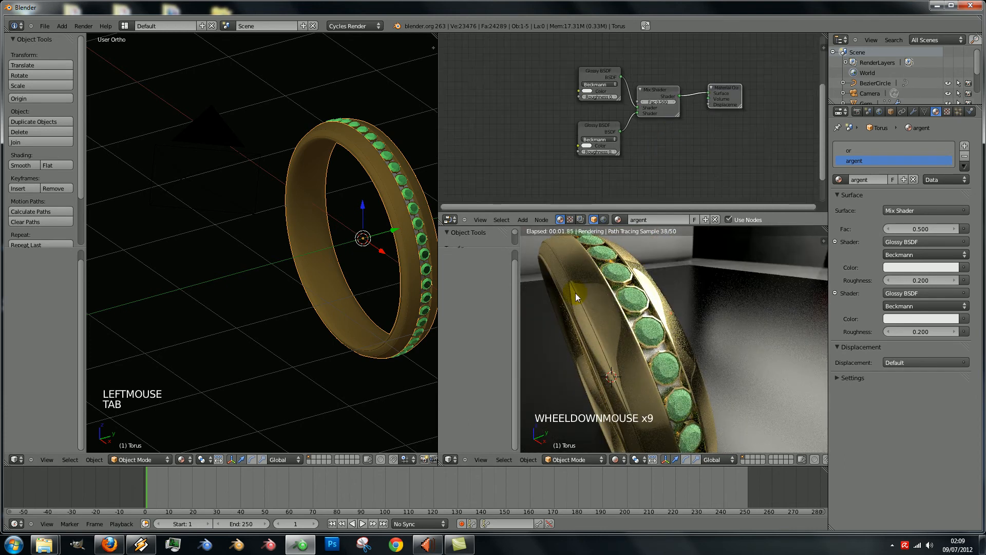
scroll(616, 129, up, 5)
drag(604, 90, 430, 84)
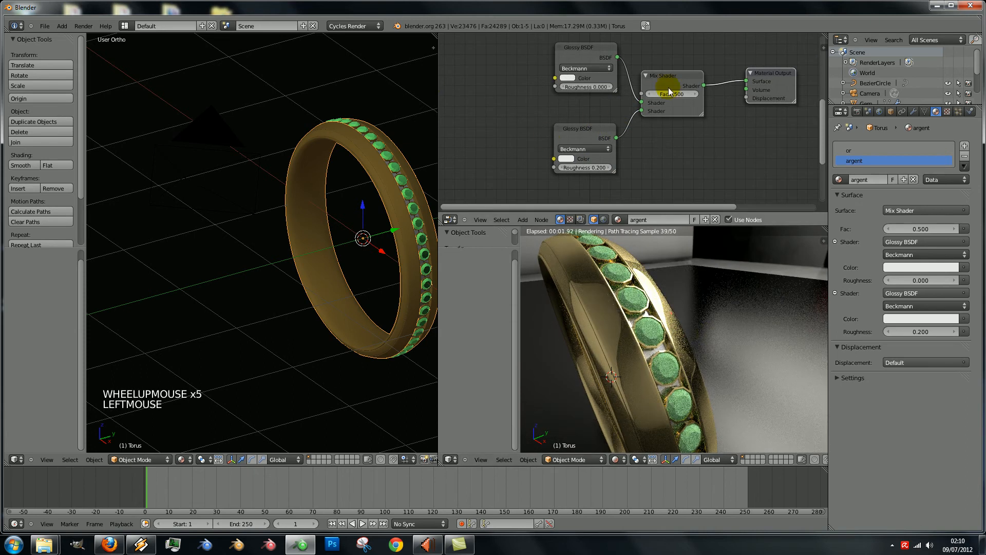
drag(676, 94, 618, 93)
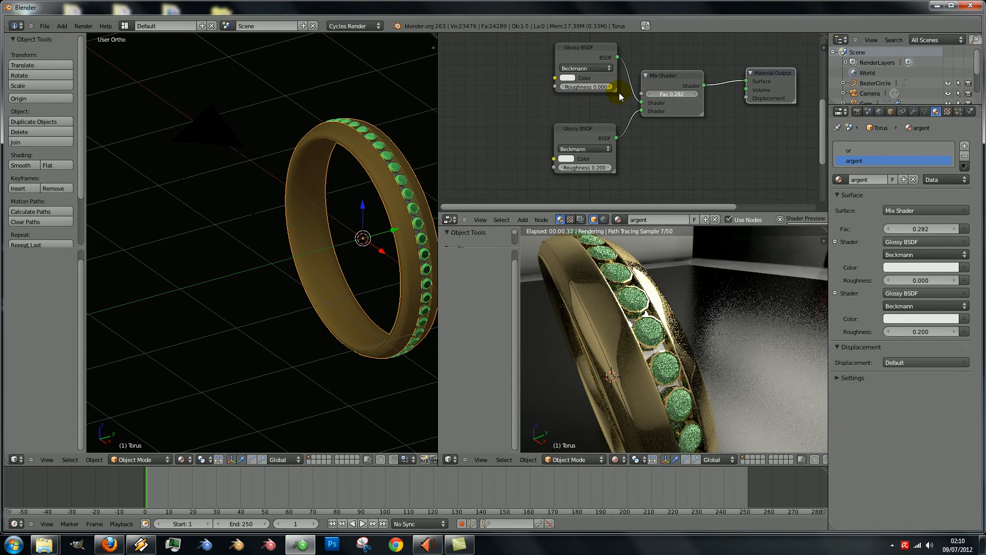
Step: Select the gems and delete the Diffuse BSDF node from their Emeraude material
scroll(668, 344, down, 8)
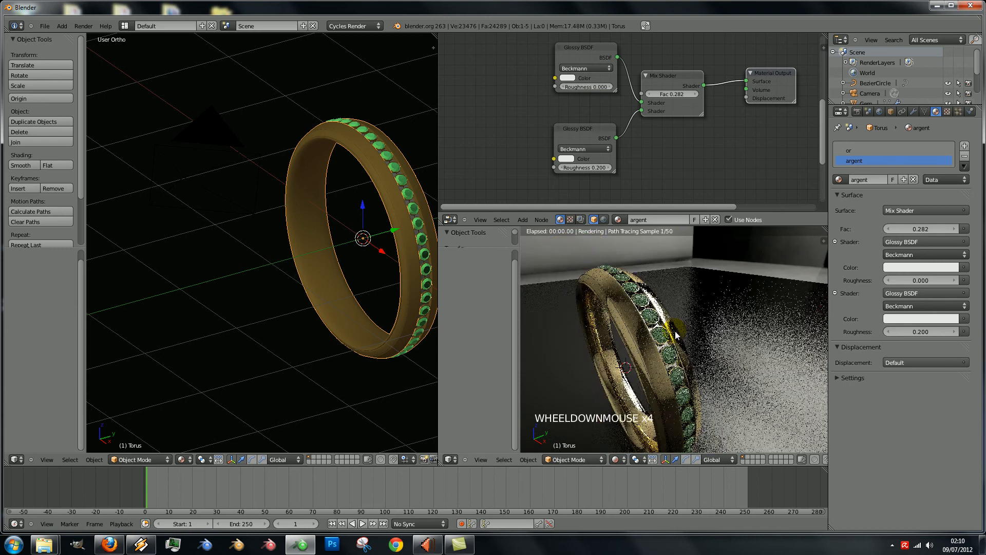
middle_drag(670, 353, 672, 358)
scroll(673, 358, up, 5)
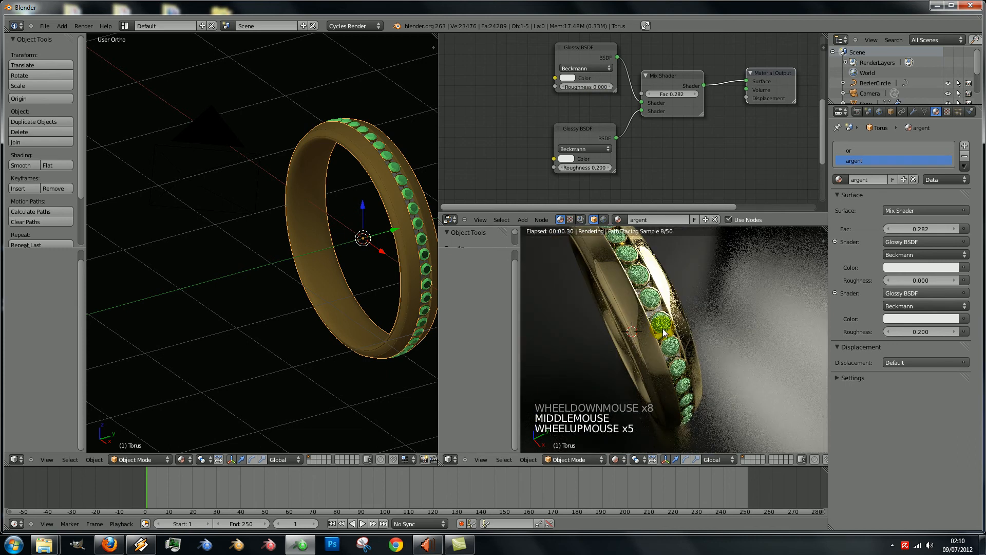
right_click(661, 325)
scroll(665, 329, down, 5)
middle_drag(669, 331, 688, 340)
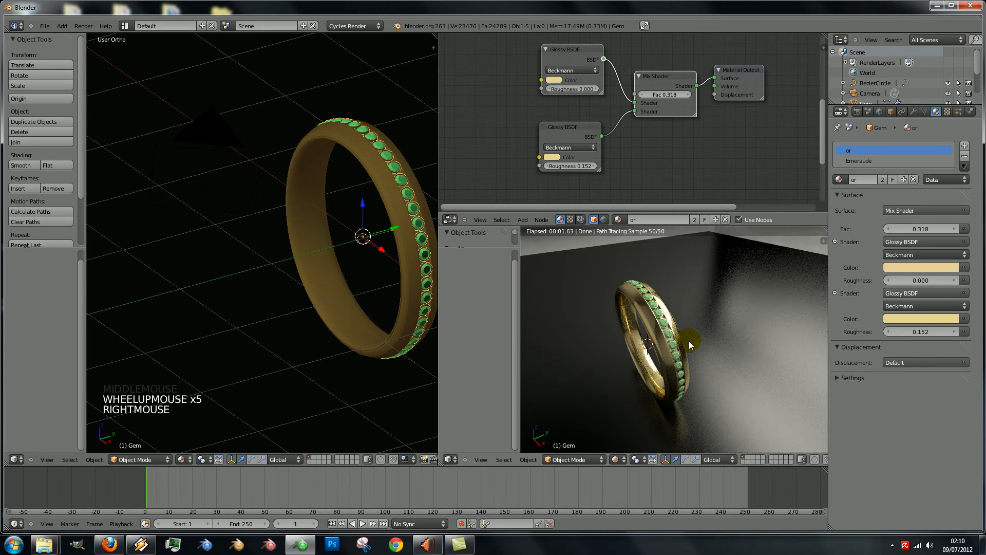
click(866, 161)
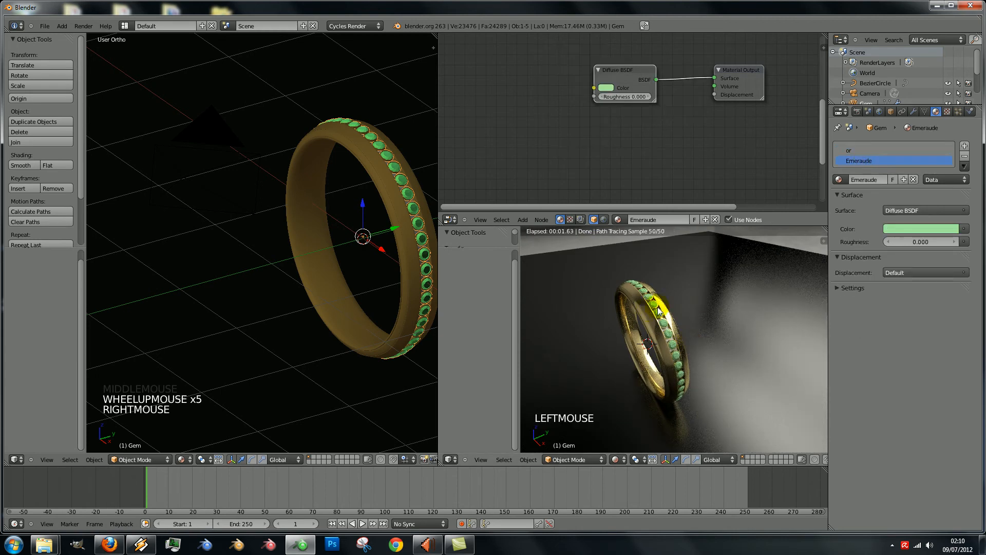
drag(628, 73, 583, 63)
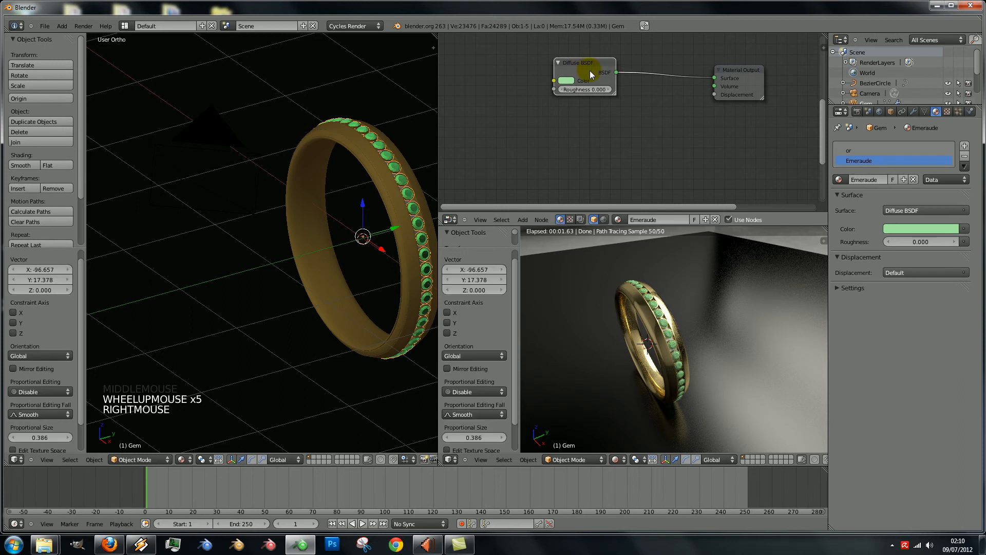
key(Delete)
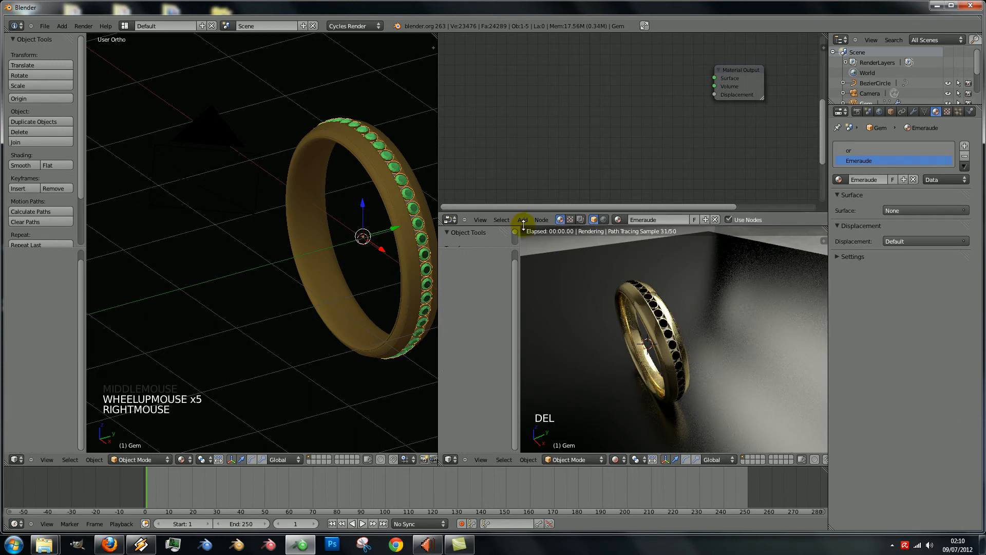
Step: Add a Glass BSDF node to the Emeraude material and place it in the upper part of the node graph
click(523, 219)
mouse_move(533, 189)
click(594, 220)
click(576, 92)
Step: Add a Glossy BSDF node below the Glass BSDF and set its distribution to Sharp
click(522, 220)
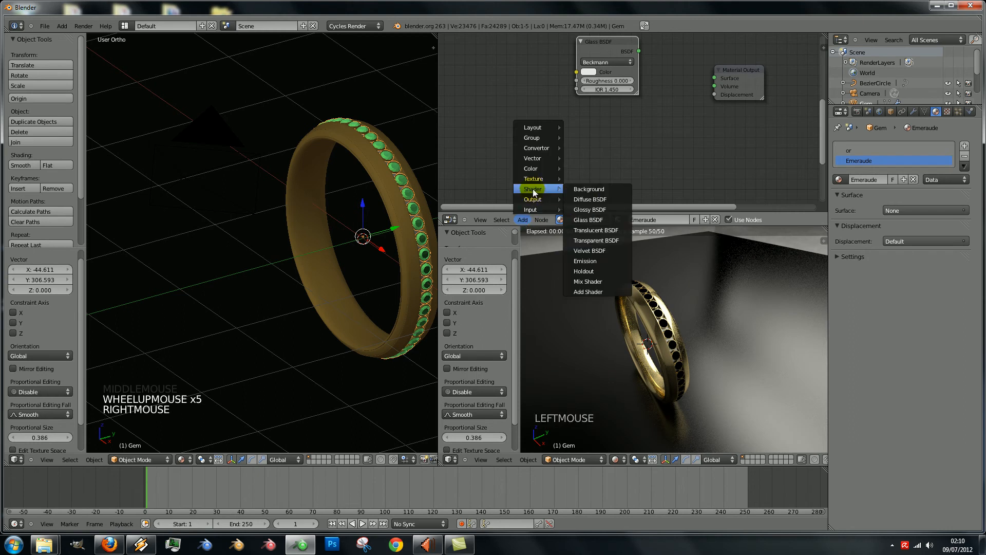
click(600, 211)
click(596, 128)
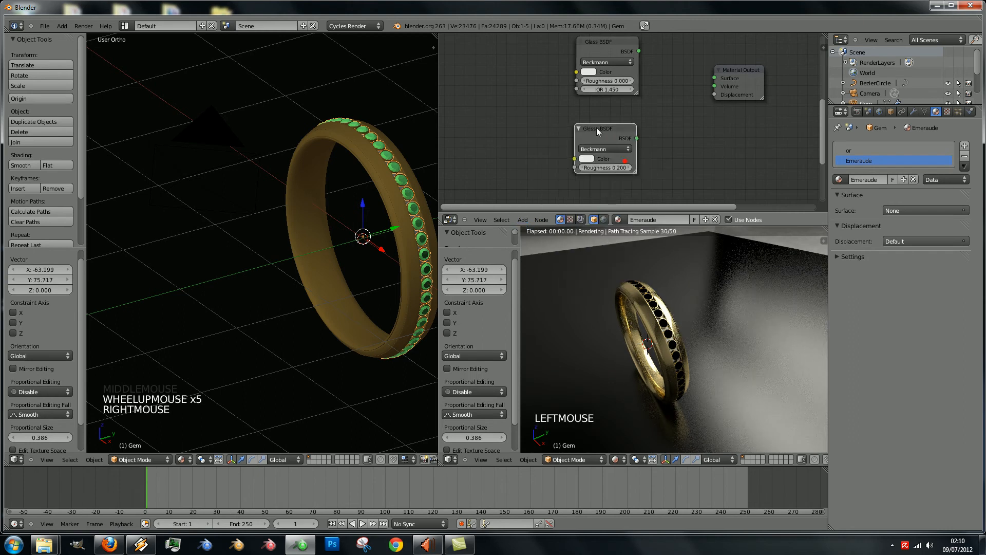
click(604, 149)
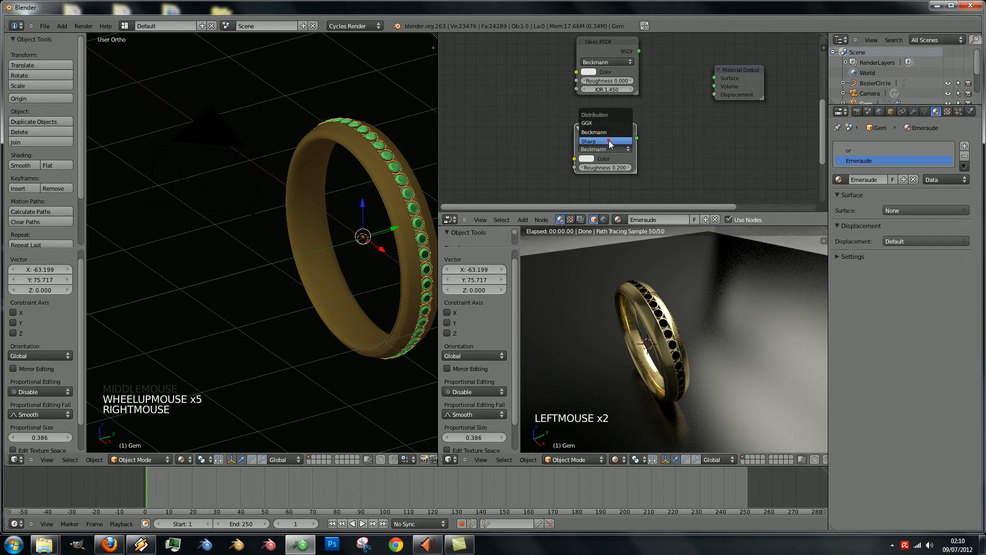
click(606, 137)
drag(613, 124, 620, 125)
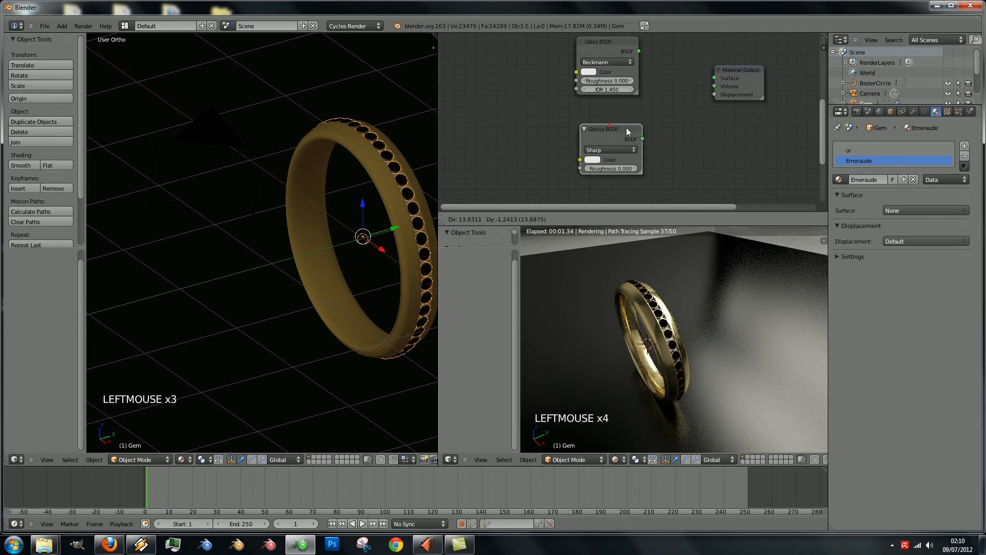
Step: Move the Material Output farther from the shaders and add a Mix Shader node in the gap between them
drag(741, 72, 802, 72)
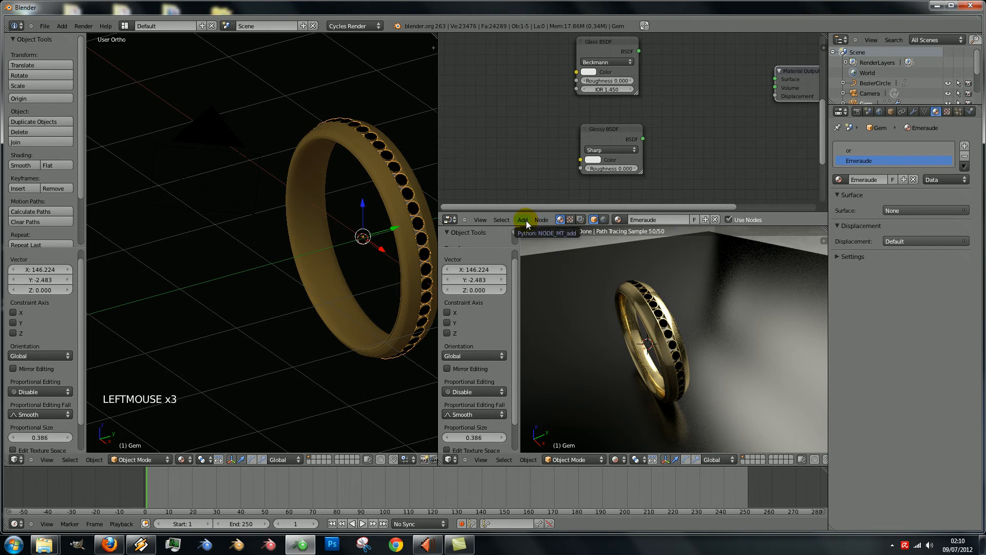
click(523, 219)
mouse_move(536, 179)
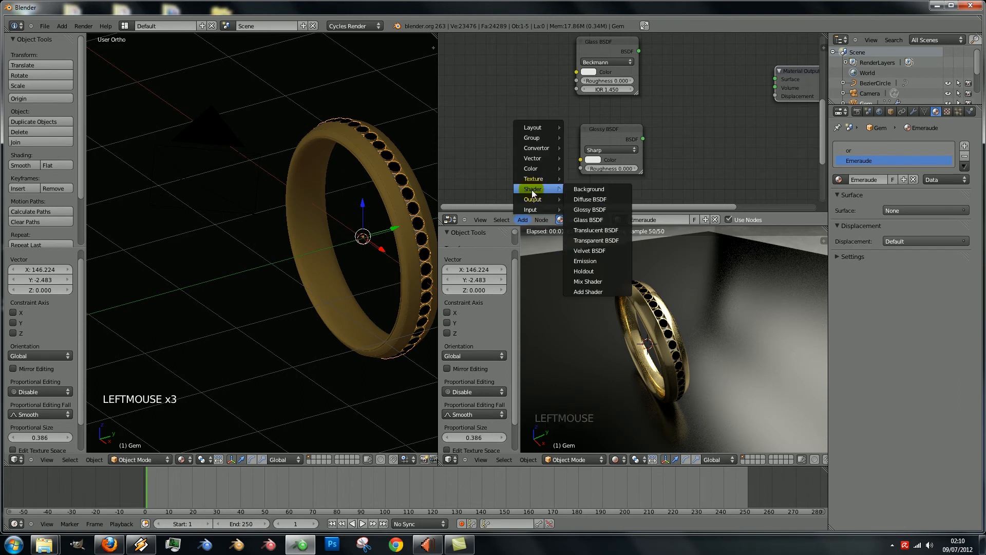
click(594, 281)
scroll(663, 198, down, 3)
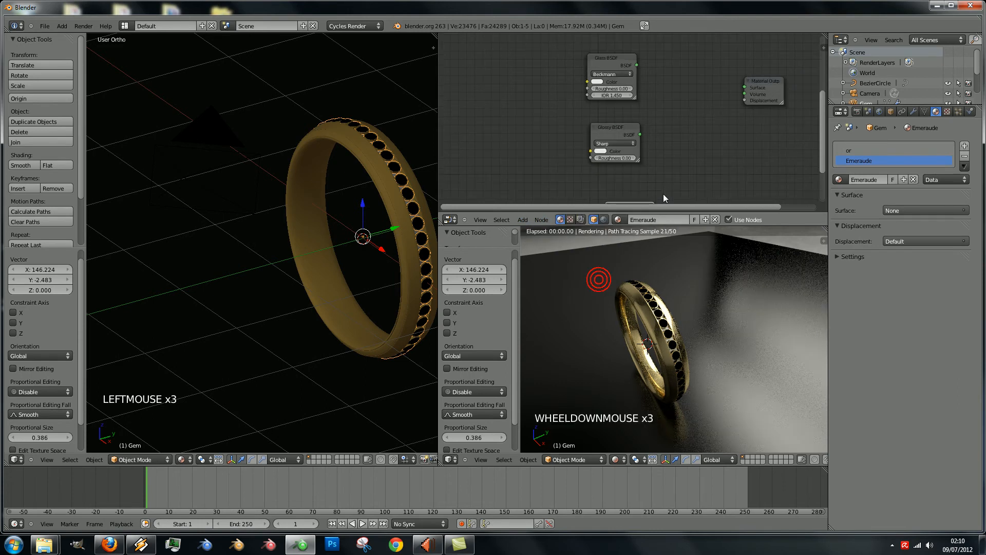
drag(629, 203, 684, 76)
Step: Connect the Glass and Glossy shaders to the Mix Shader and link its output to the material's Surface input
scroll(684, 76, up, 1)
drag(638, 60, 662, 96)
drag(641, 135, 662, 103)
drag(716, 81, 751, 90)
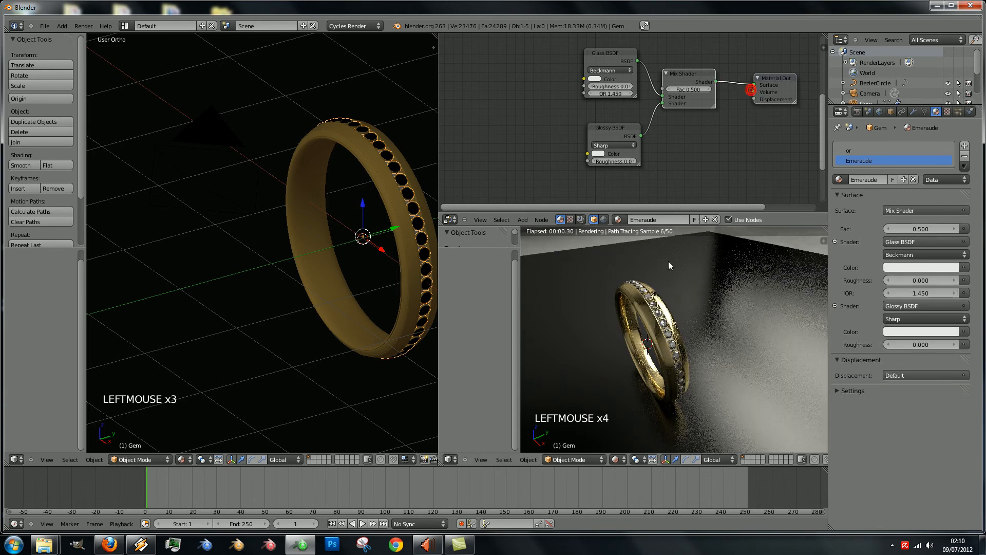
Step: Change the Glass BSDF color of the Emeraude material to emerald green and check the rendered gems
scroll(683, 311, up, 8)
scroll(682, 310, up, 1)
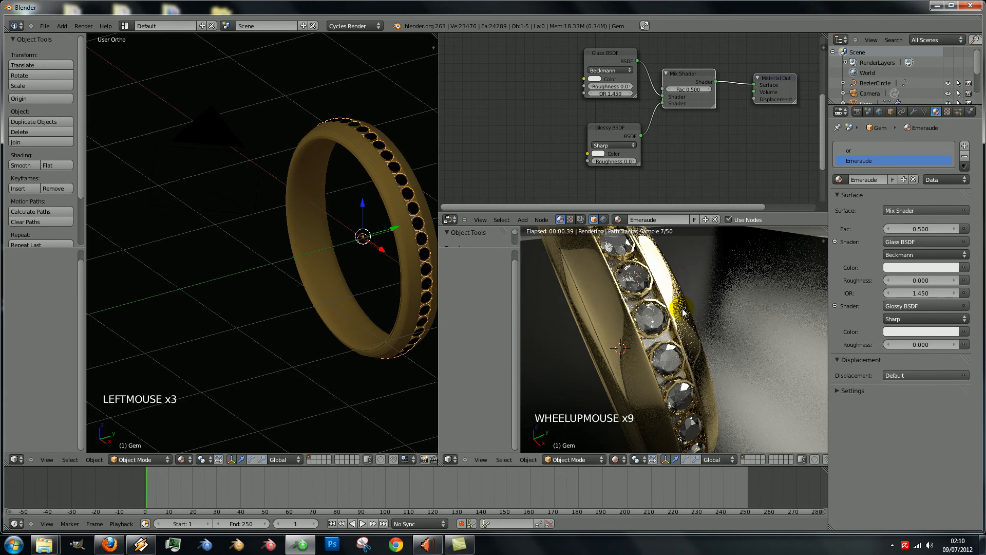
scroll(680, 310, down, 5)
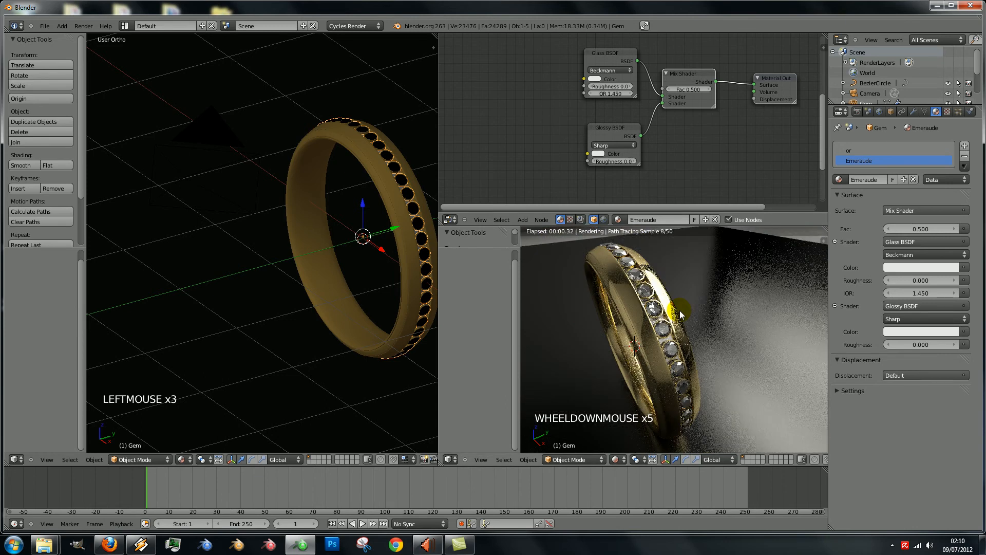
middle_drag(680, 310, 661, 303)
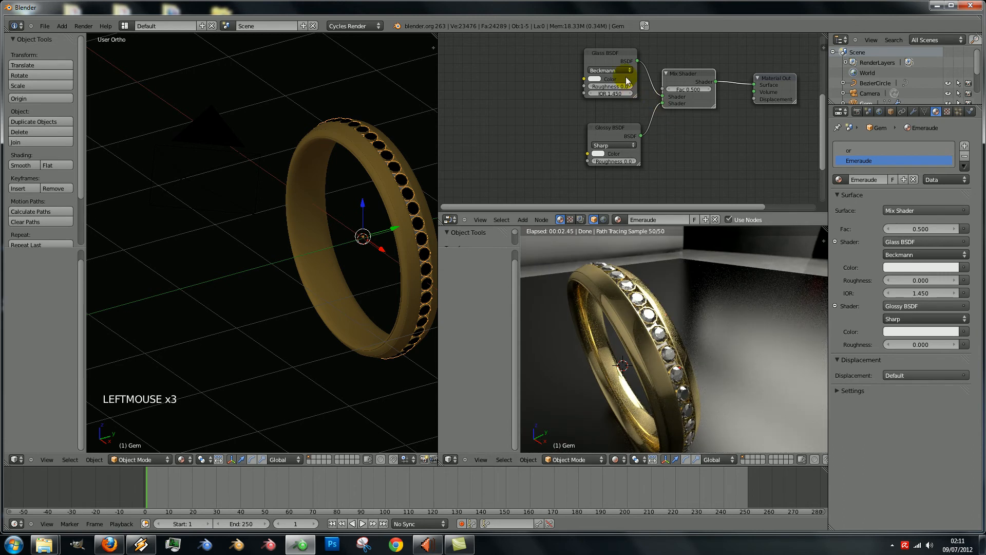
click(597, 80)
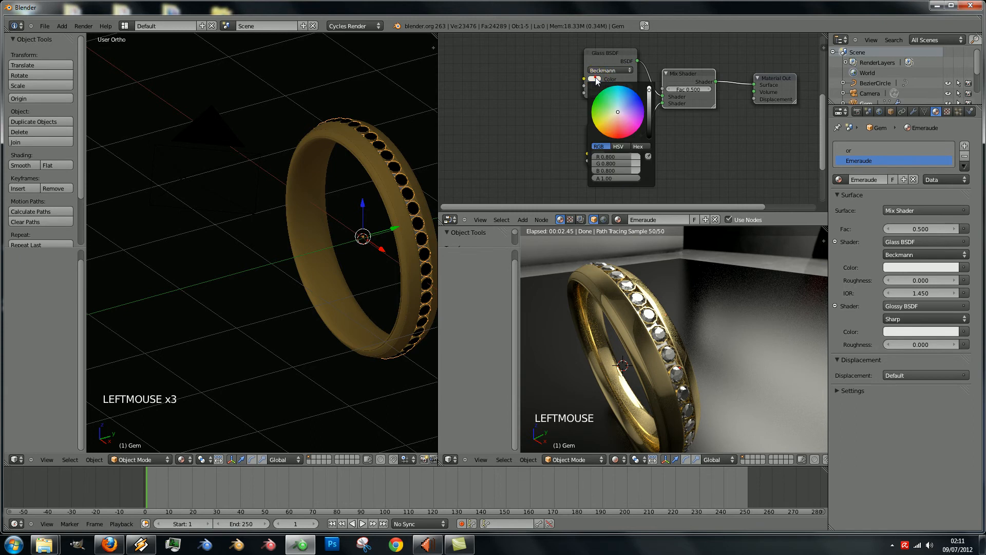
drag(620, 128, 620, 137)
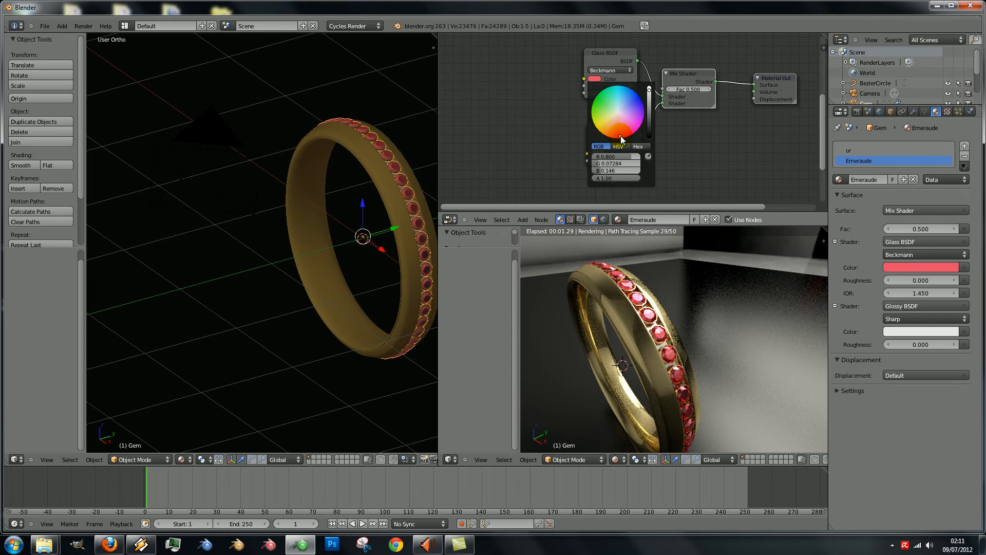
drag(621, 137, 598, 98)
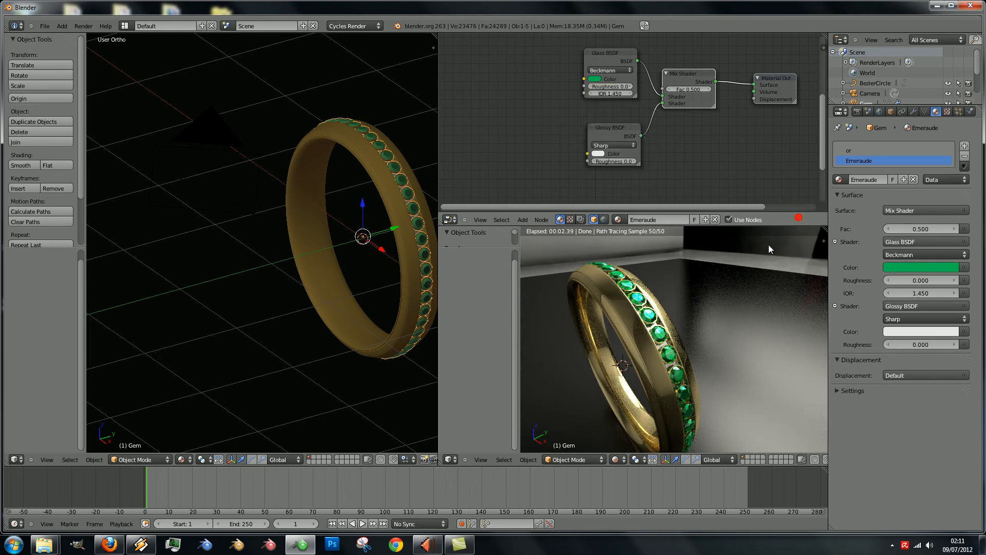
scroll(673, 162, down, 1)
scroll(665, 292, down, 6)
middle_drag(680, 331, 682, 359)
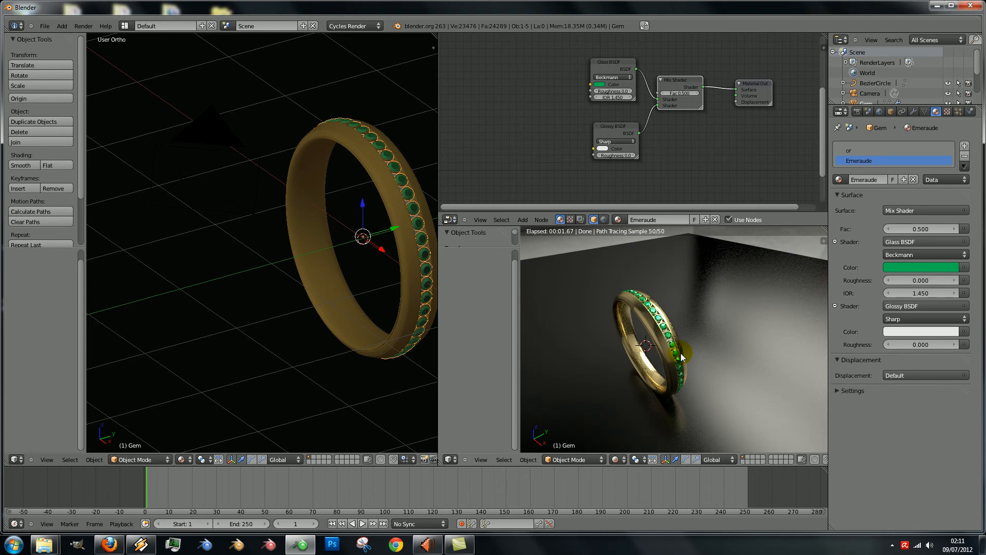
Step: Select the camera, look through it in the solid viewport and enable Lock Camera to View there
right_click(183, 175)
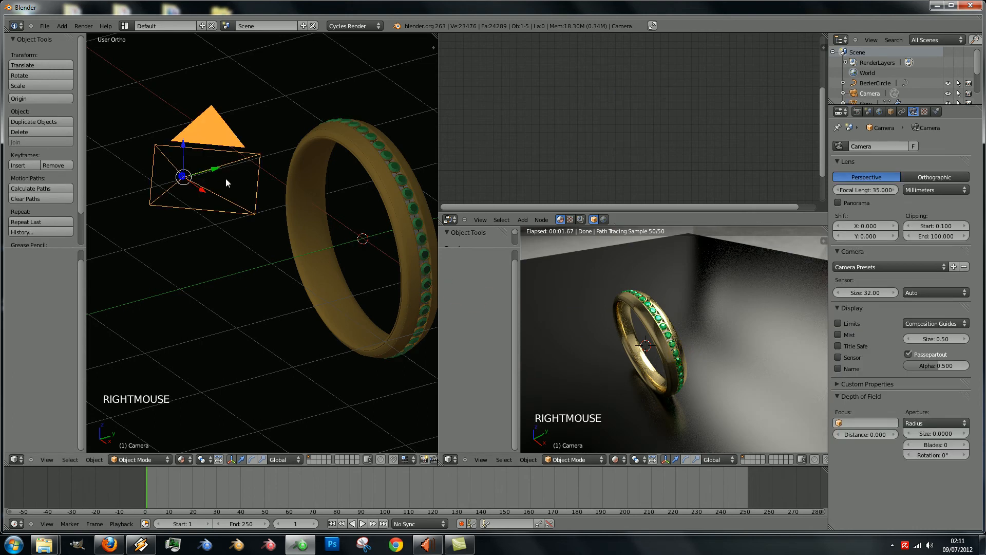
key(KP_5)
key(KP_0)
scroll(267, 194, down, 5)
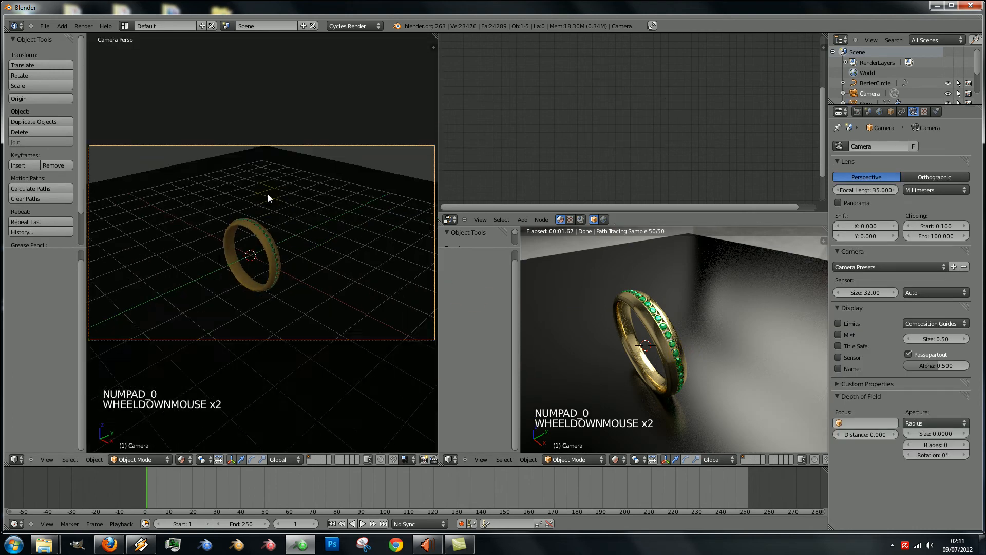
mouse_move(317, 224)
middle_down()
mouse_move(310, 247)
mouse_move(311, 232)
middle_up()
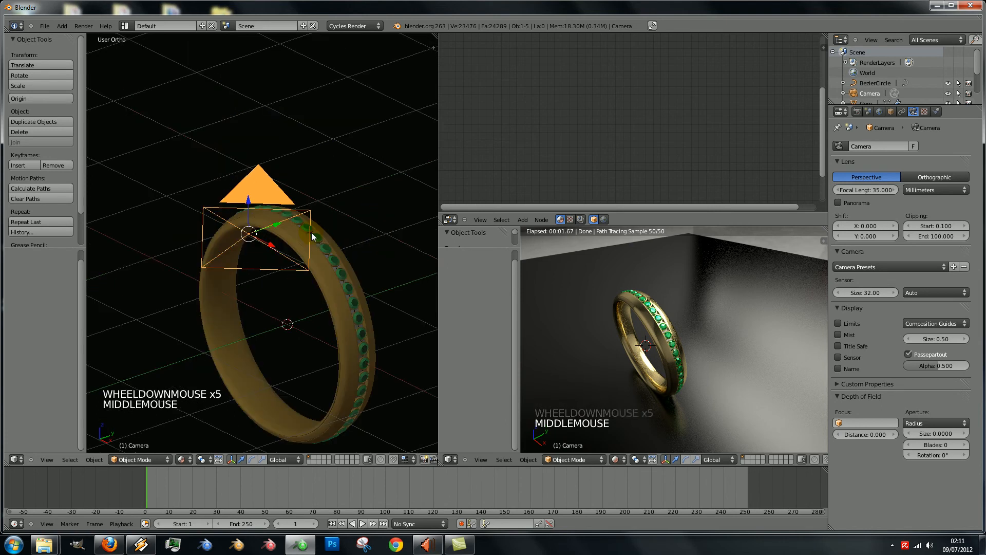
key(KP_0)
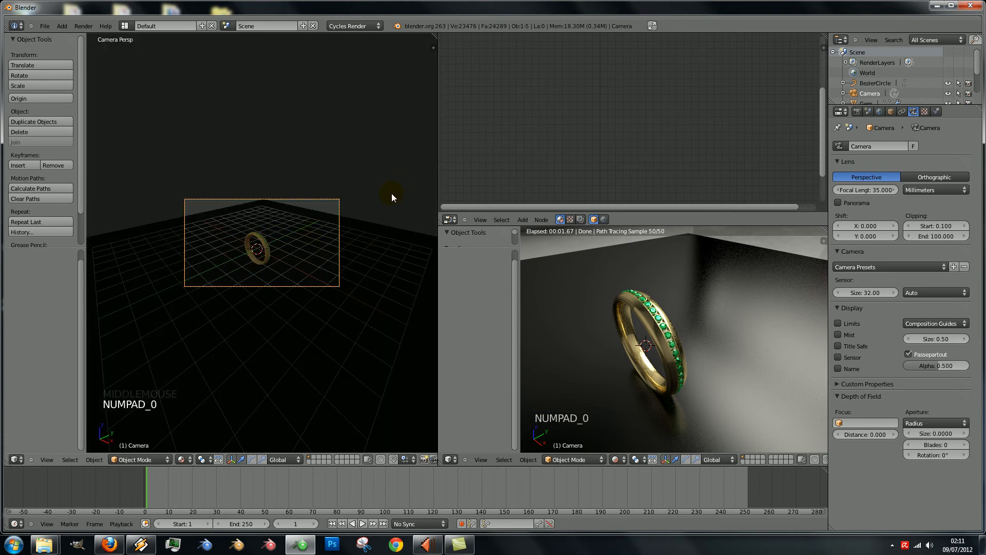
key(n)
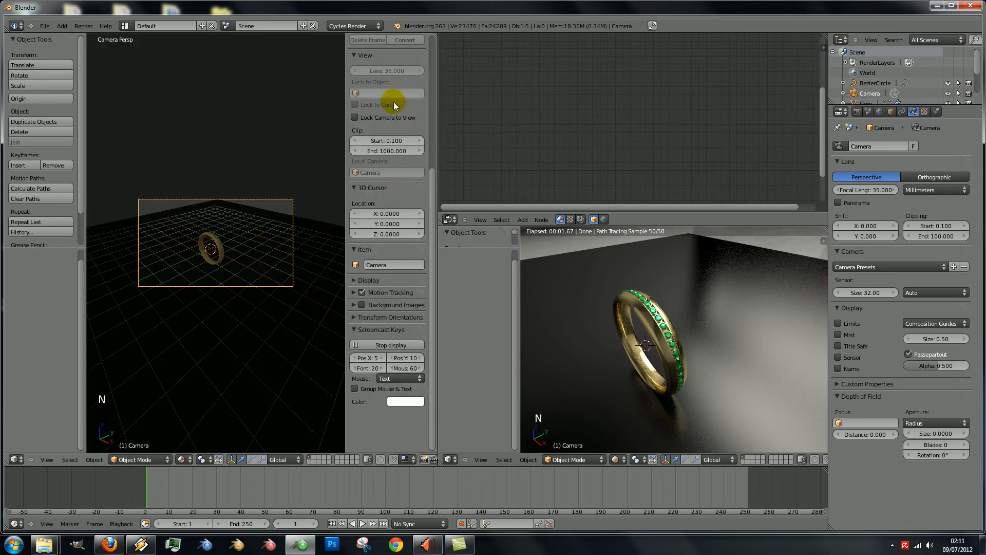
click(354, 117)
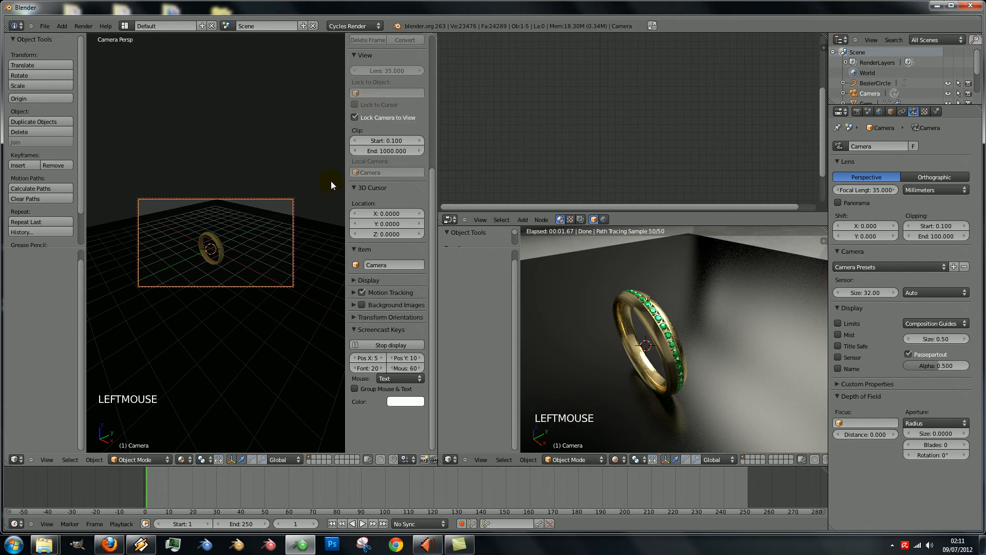
Step: Orbit the locked camera slightly around the ring and return the solid viewport to the user view
scroll(256, 254, up, 10)
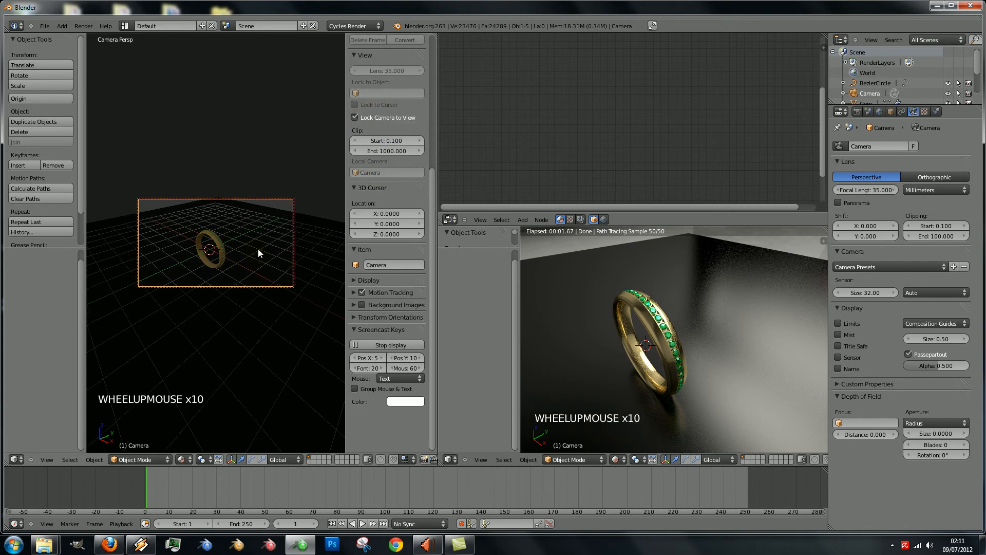
key(KP_0)
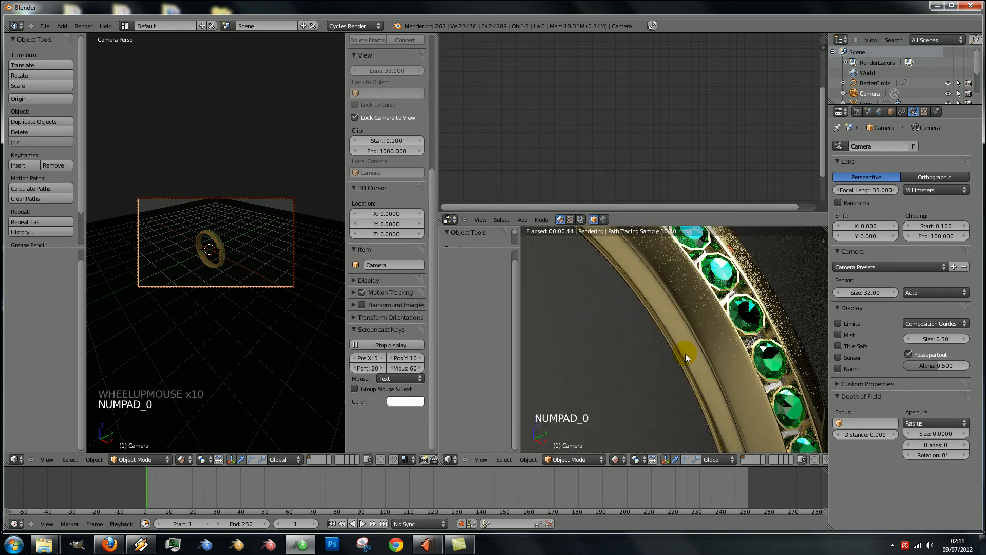
key(KP_0)
mouse_move(257, 255)
middle_down()
mouse_move(233, 255)
mouse_move(246, 260)
middle_up()
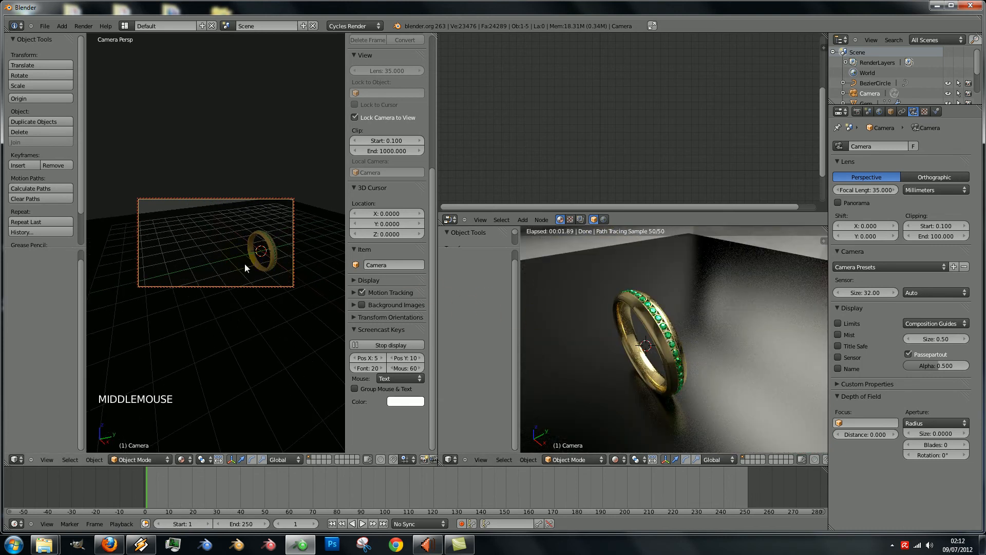
key(KP_0)
scroll(270, 264, down, 13)
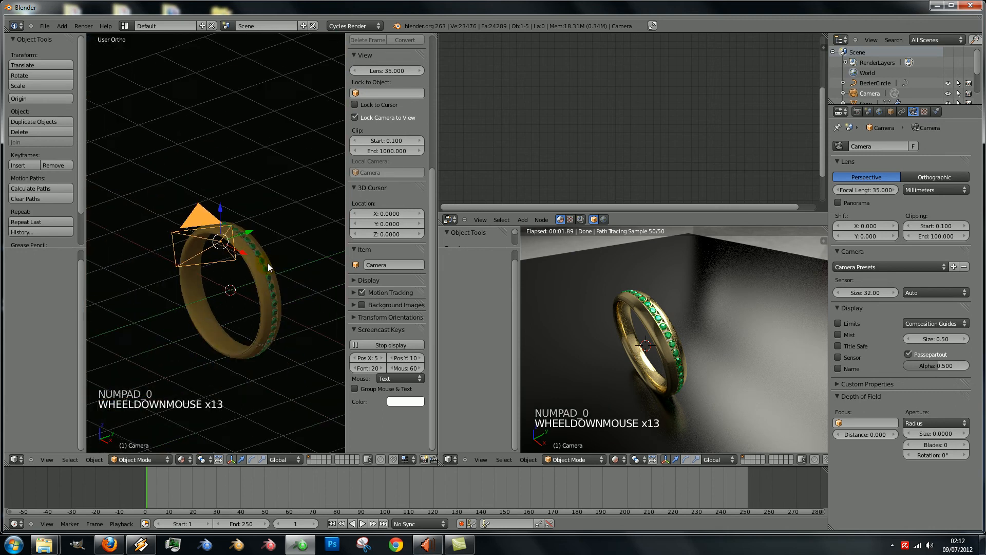
scroll(267, 263, down, 2)
key(KP_0)
key(KP_0)
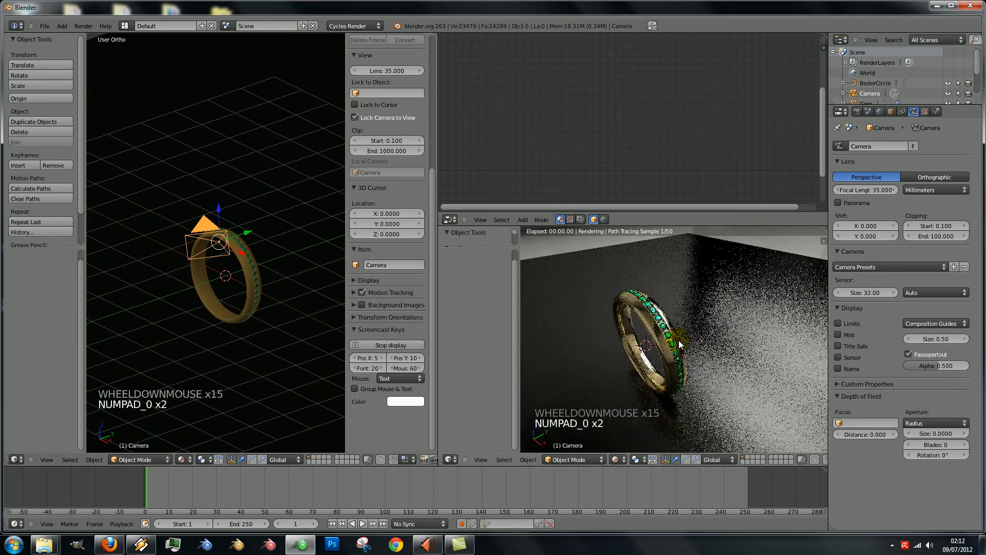
key(n)
key(n)
key(n)
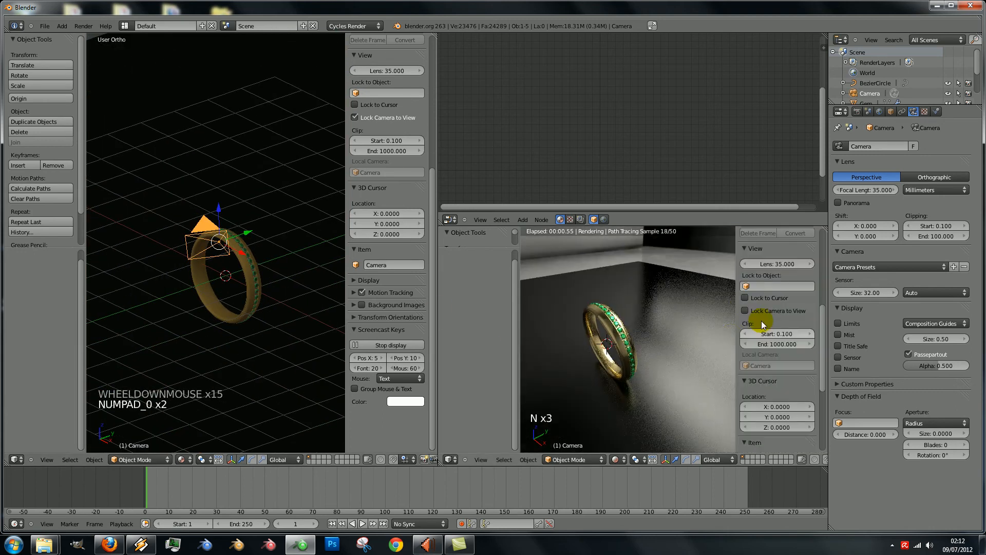
click(744, 310)
middle_drag(654, 340, 636, 335)
scroll(635, 343, down, 5)
scroll(635, 343, up, 5)
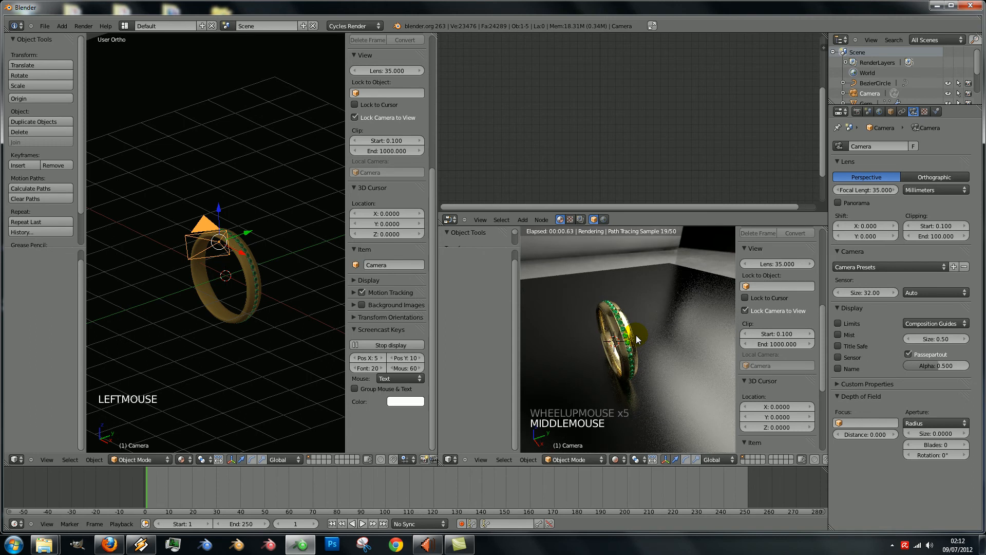
click(744, 310)
scroll(726, 321, down, 7)
scroll(726, 321, up, 5)
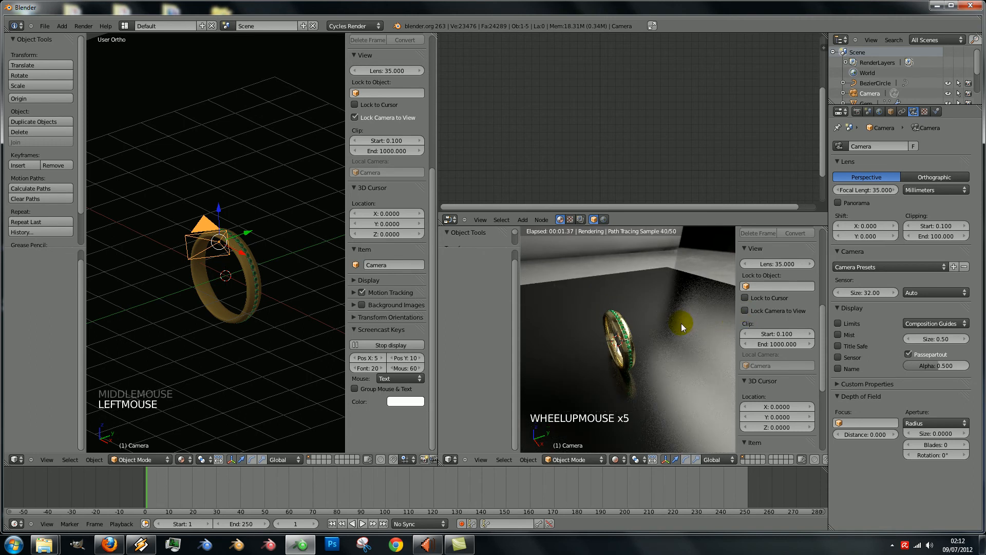
Step: Look through the camera in the rendered viewport and enable Lock Camera to View there
key(KP_0)
scroll(681, 323, down, 13)
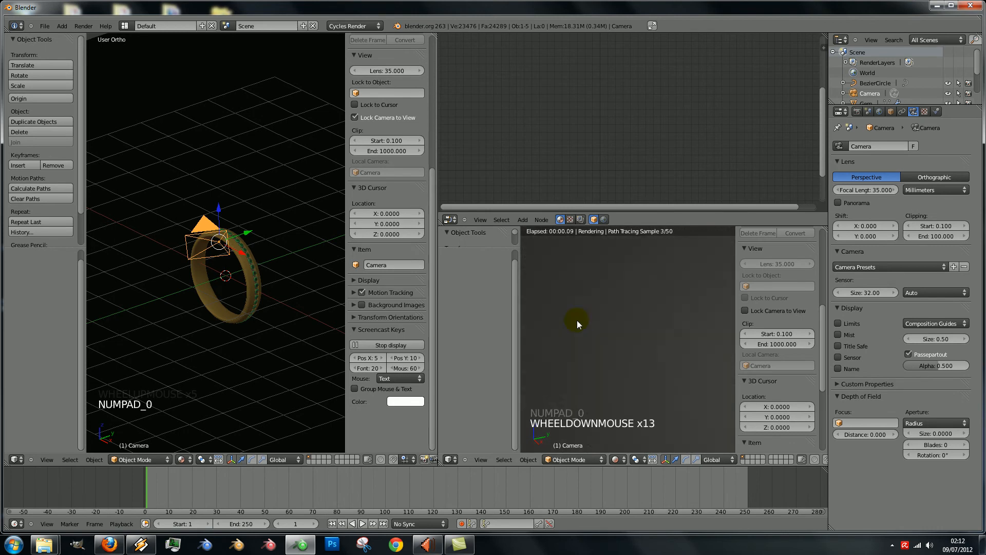
key(KP_0)
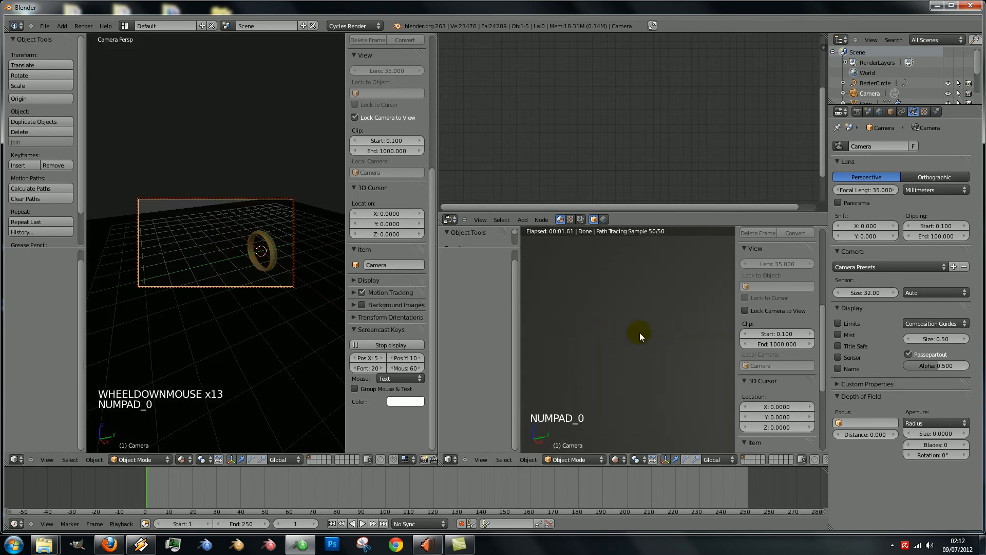
scroll(623, 335, down, 8)
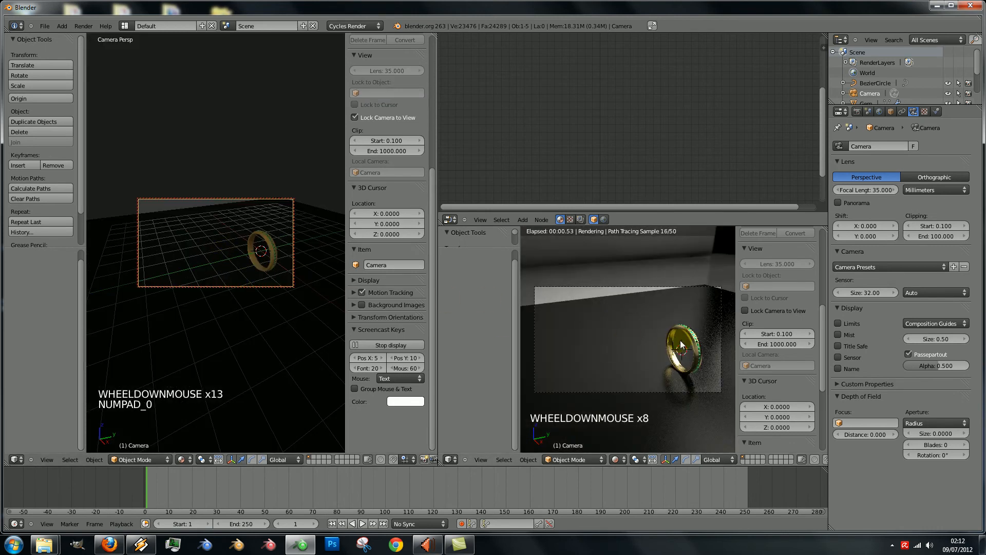
click(744, 310)
Step: Reframe the locked camera so the upright ring stands left of centre within the camera frame
shift+middle_drag(682, 352, 625, 456)
scroll(661, 381, up, 7)
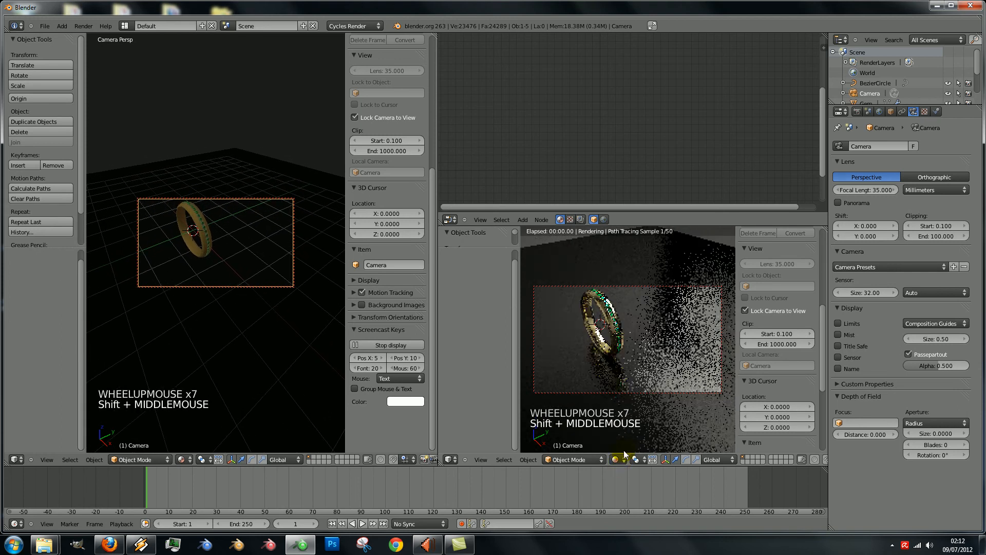
shift+middle_drag(631, 367, 649, 447)
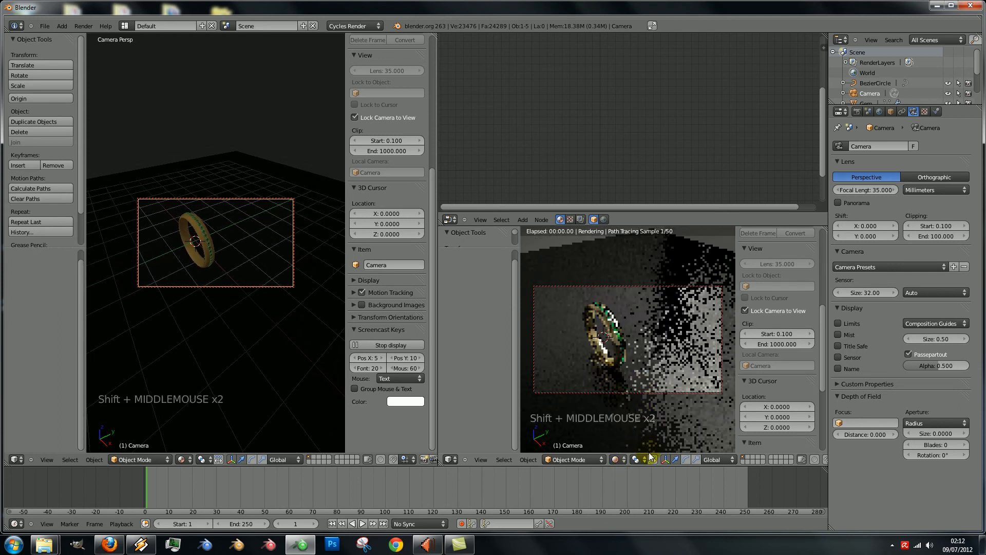
scroll(655, 375, up, 2)
scroll(654, 360, up, 1)
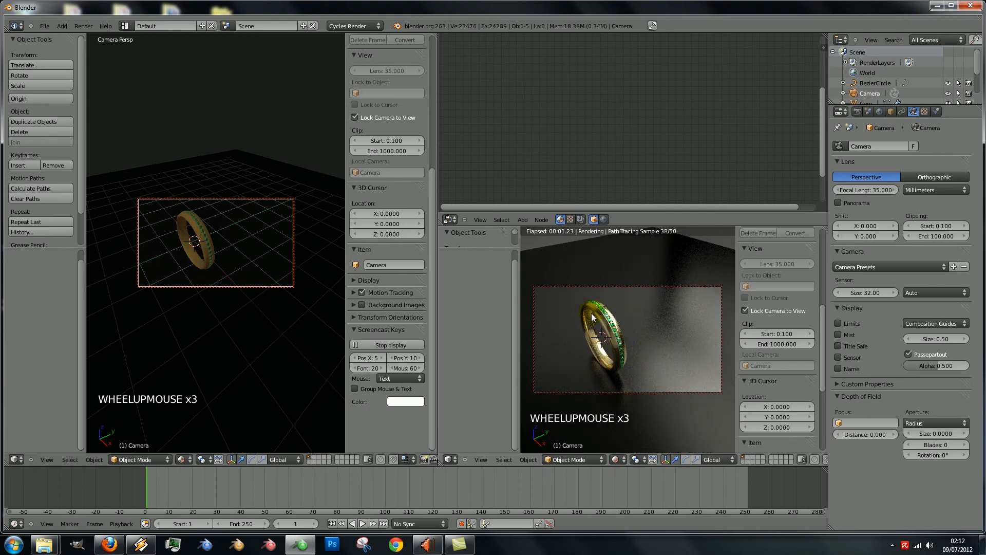
shift+middle_drag(636, 344, 626, 349)
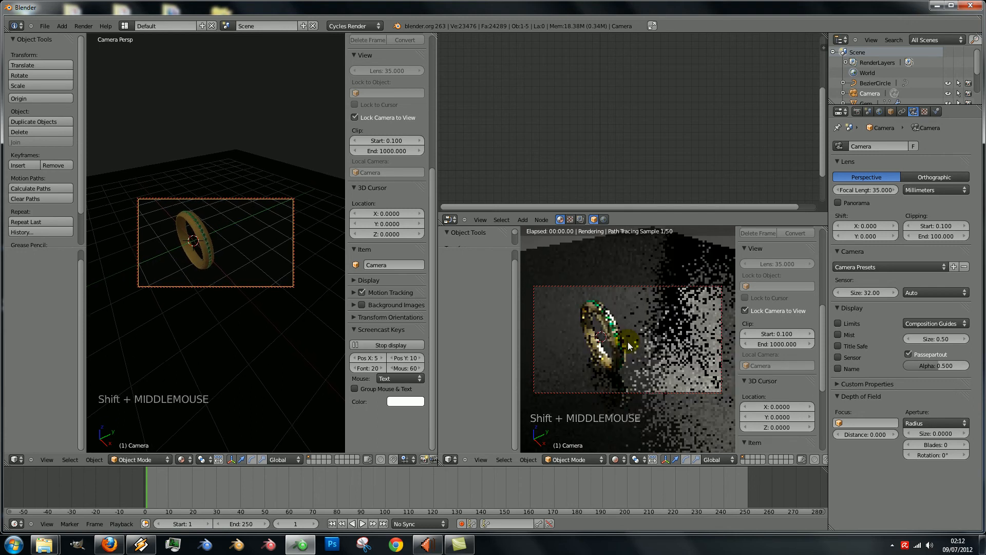
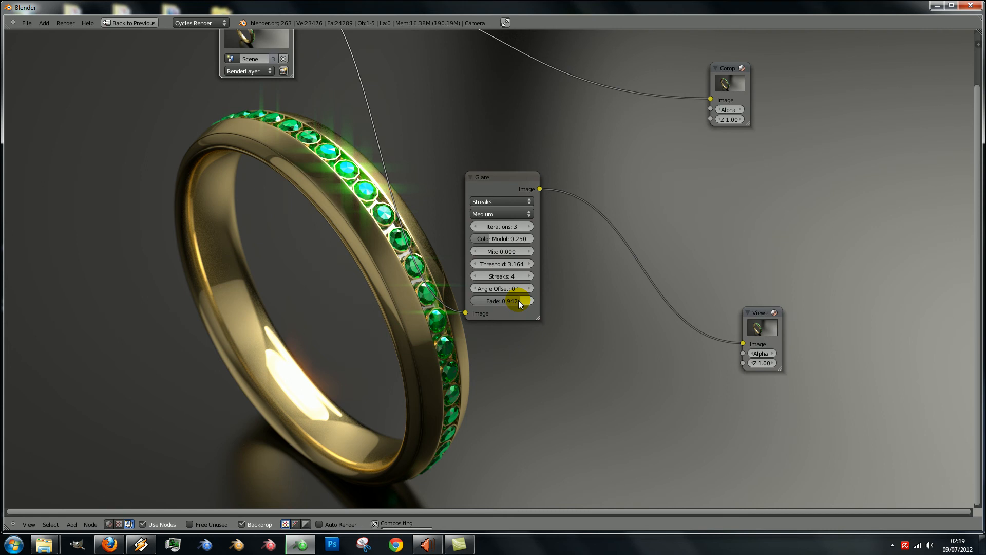
Step: Set the Streaks Glare node's Fade to 0.838 and spread the Glare and Composite nodes farther apart
drag(520, 301, 495, 301)
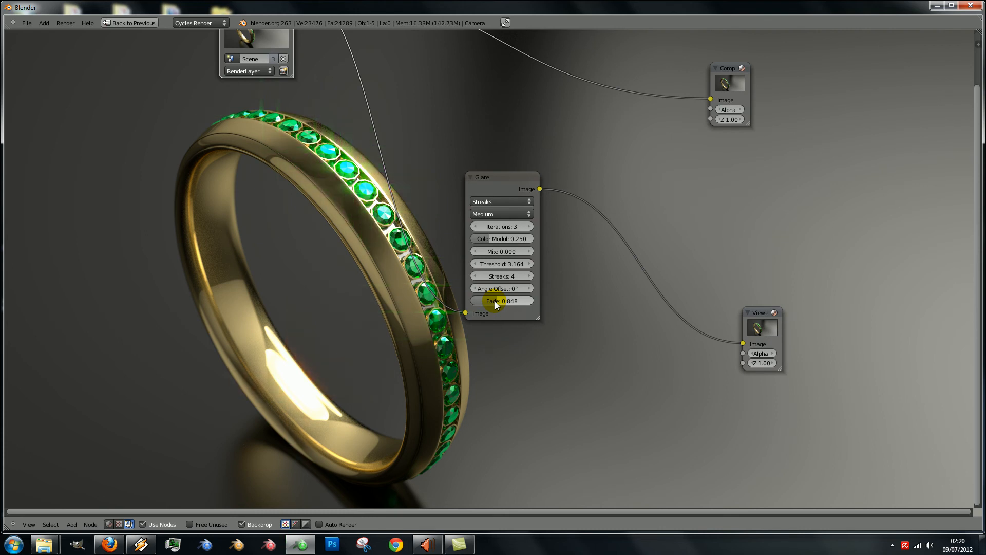
drag(494, 301, 492, 303)
drag(489, 180, 575, 117)
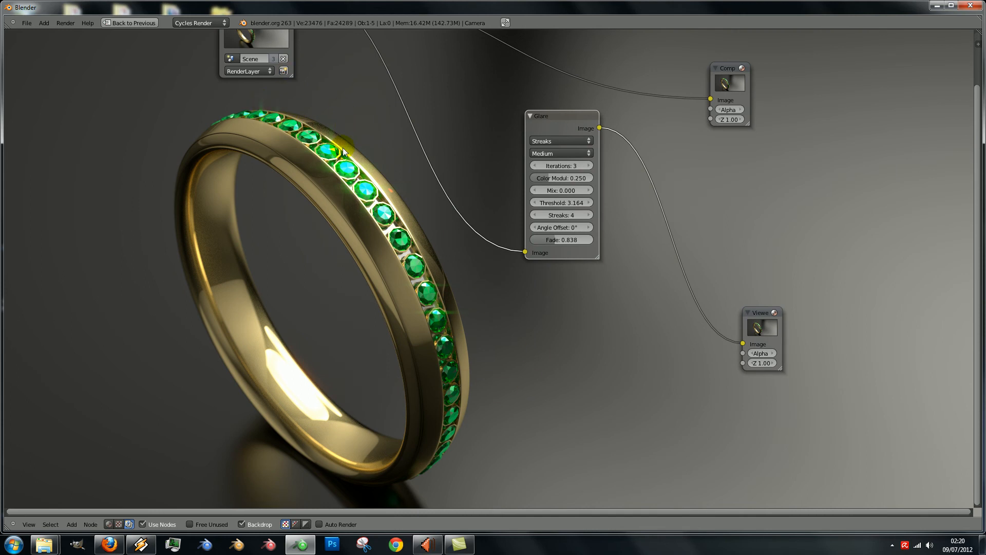
scroll(396, 180, down, 3)
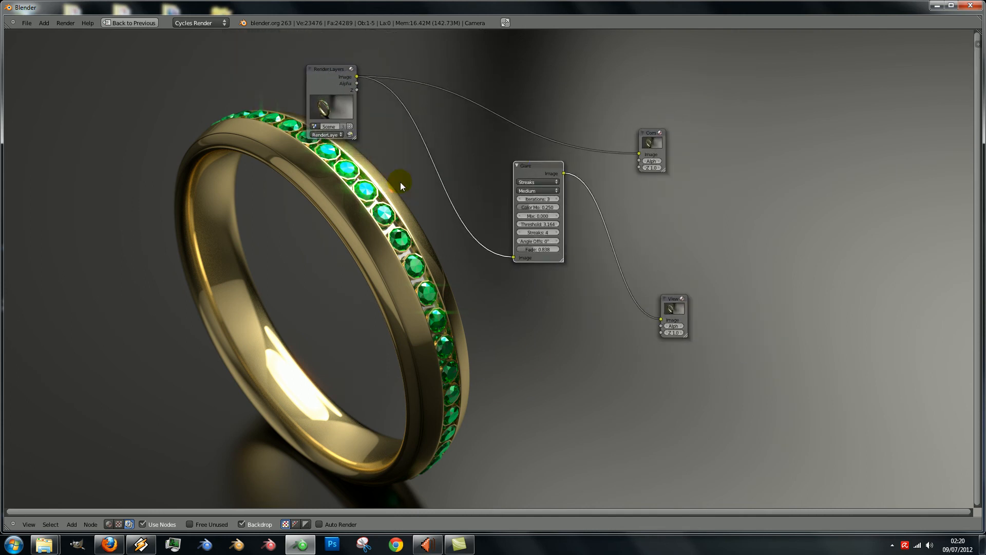
drag(523, 164, 461, 159)
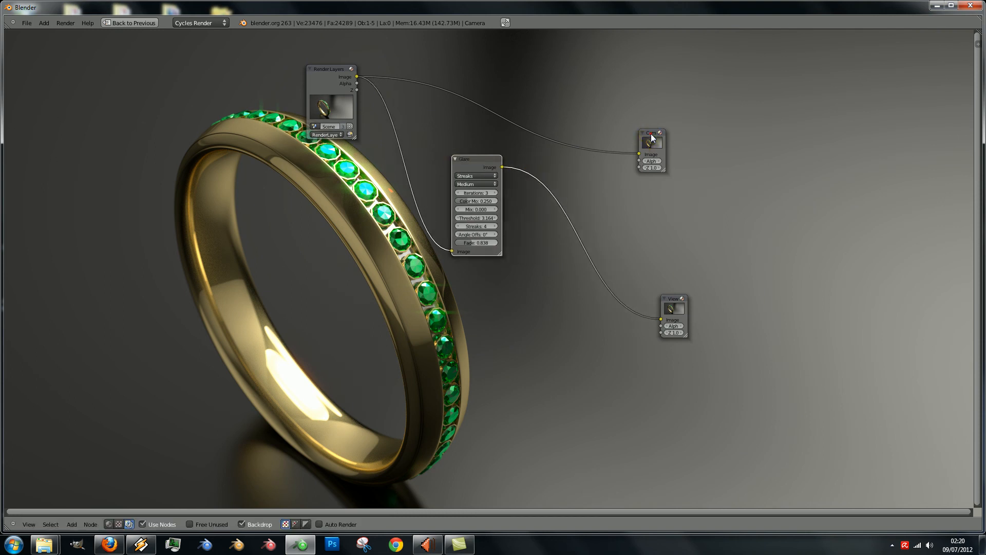
drag(650, 134, 708, 104)
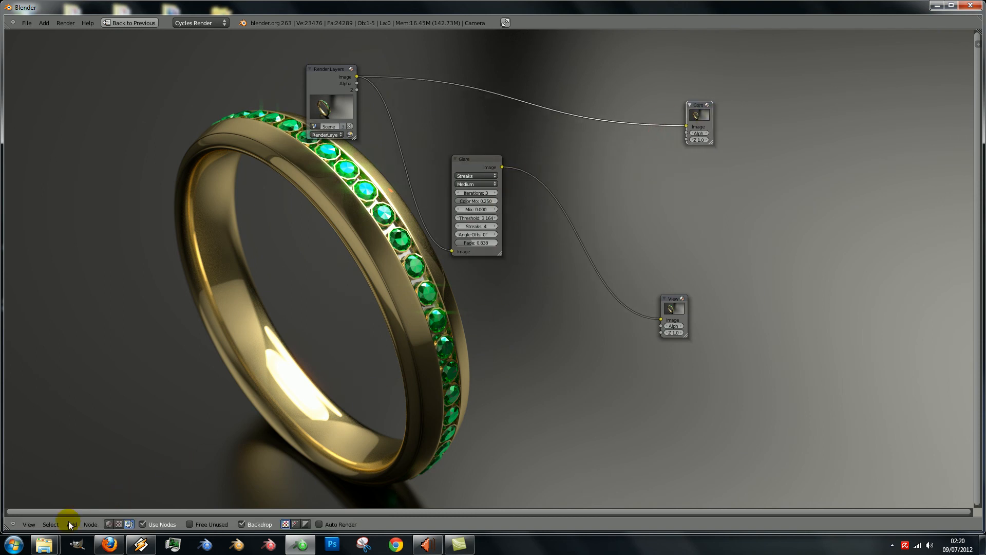
Step: Duplicate the Streaks Glare node, insert the copy before the Viewer and set its glare type to Ghosts
click(72, 523)
mouse_move(78, 492)
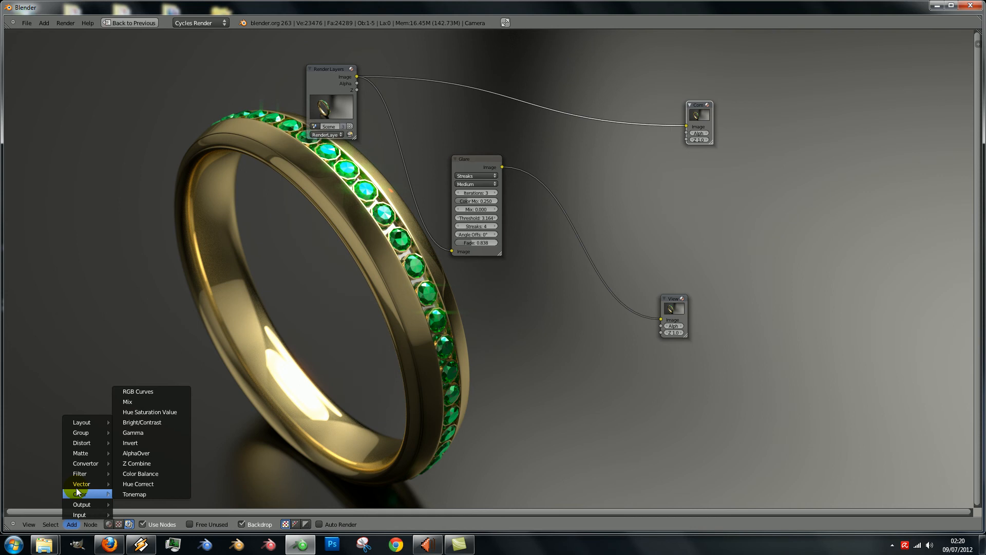
click(477, 160)
key(shift+d)
click(589, 201)
click(592, 200)
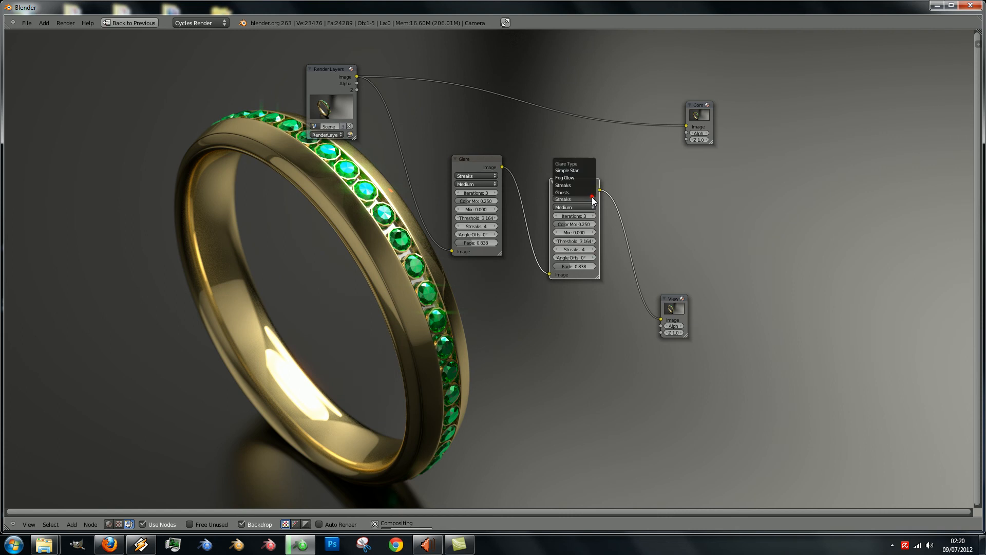
click(590, 196)
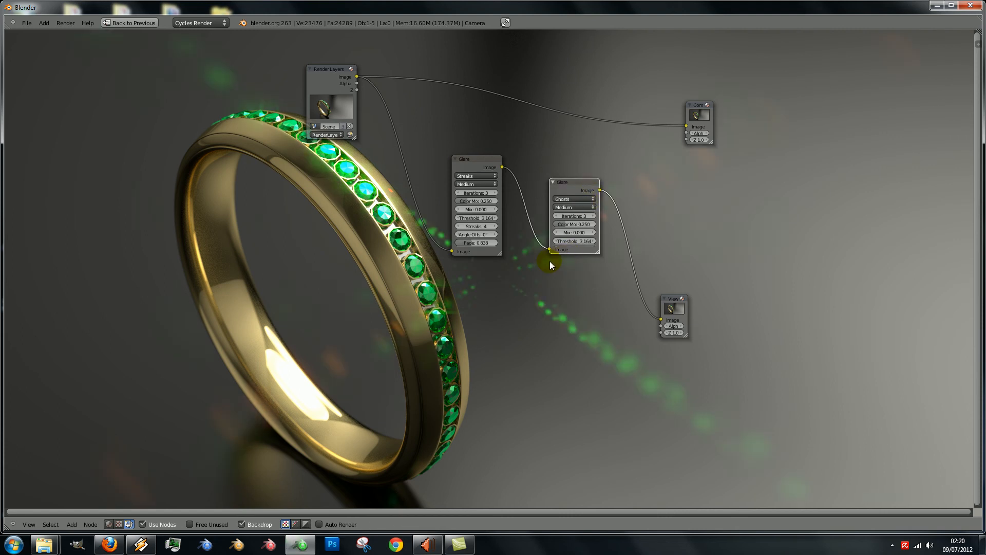
Step: Set the Threshold of the Ghosts Glare node to 3.520
scroll(511, 307, down, 4)
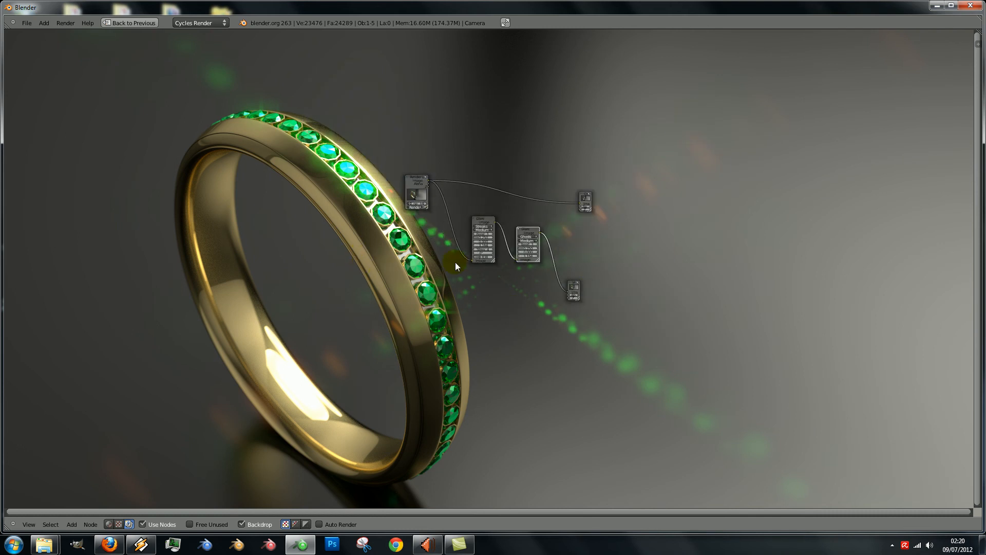
scroll(578, 290, up, 3)
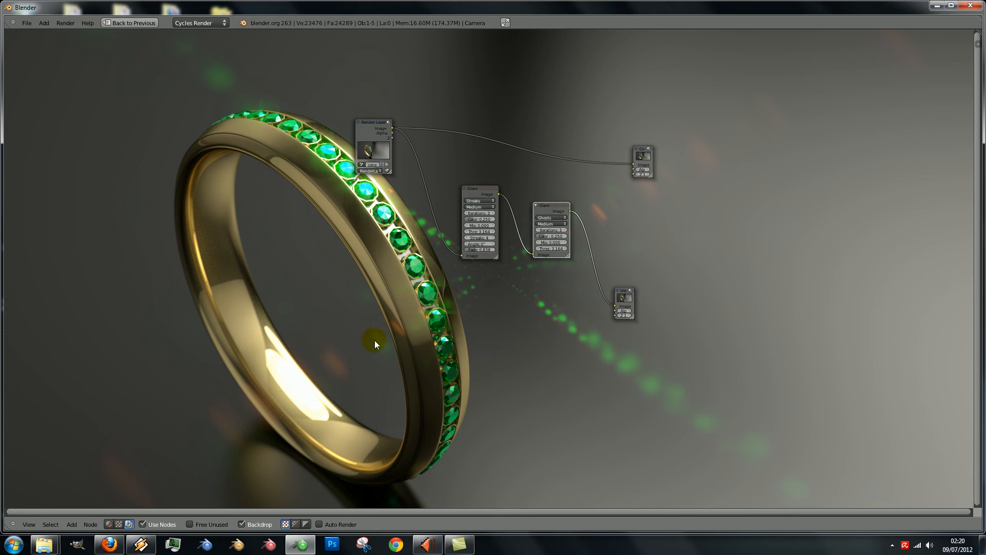
scroll(497, 315, up, 3)
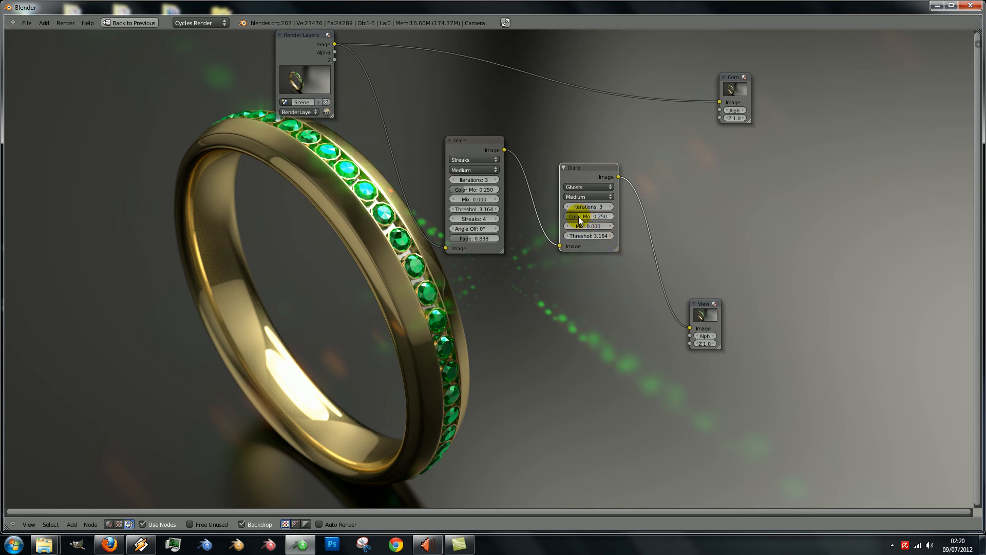
drag(597, 236, 592, 239)
drag(602, 235, 612, 240)
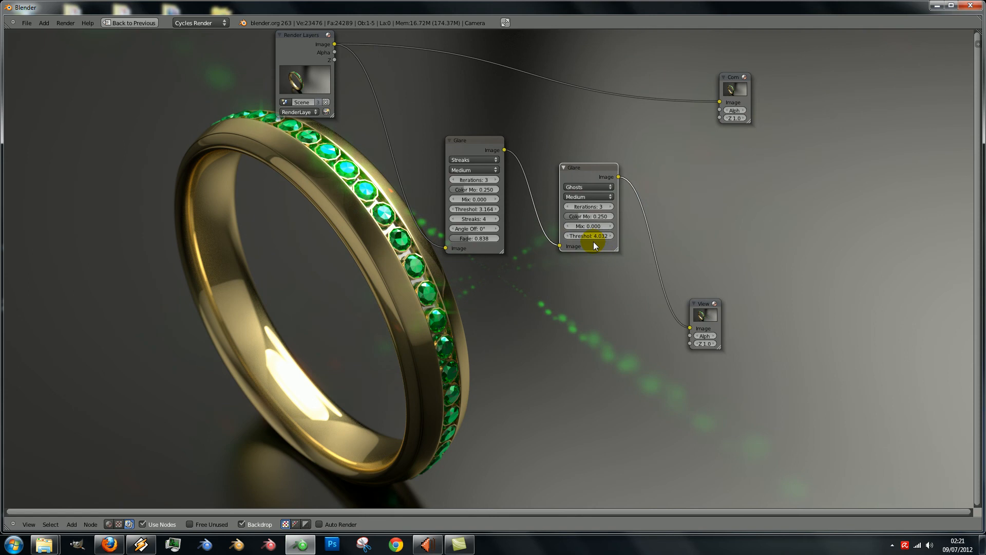
drag(597, 238, 597, 238)
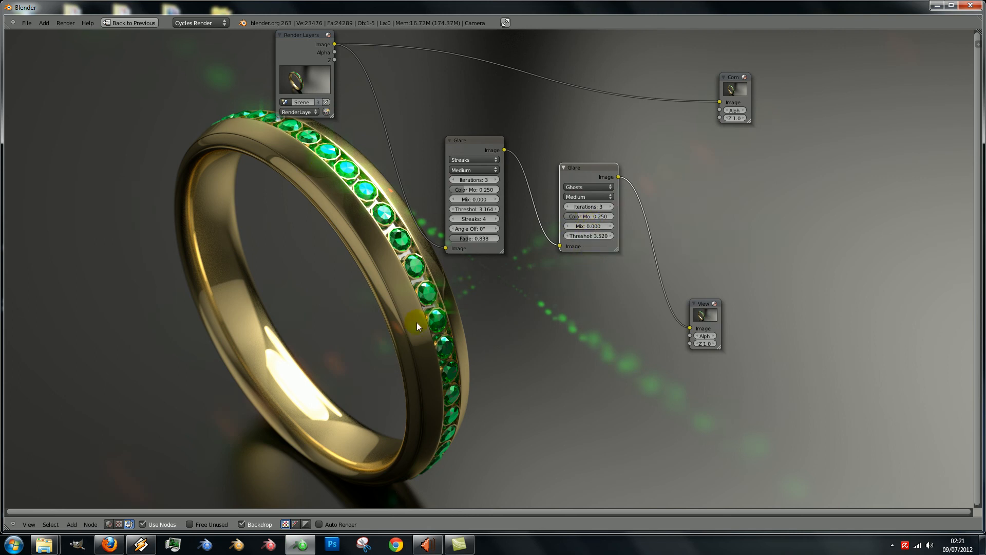
Step: Set the Ghosts Glare node's Mix to -0.708 and move the Viewer node farther away from it
drag(584, 230, 779, 223)
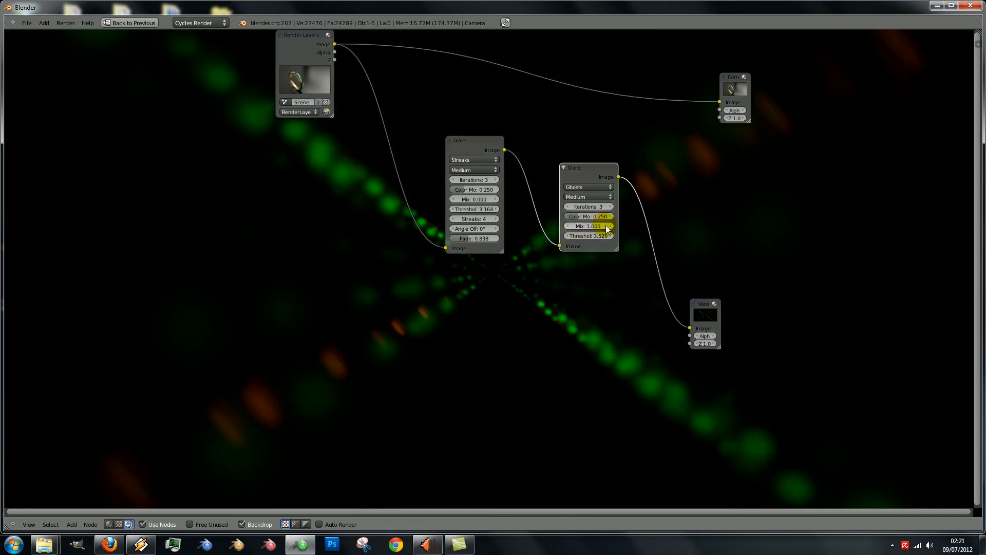
drag(607, 229, 376, 335)
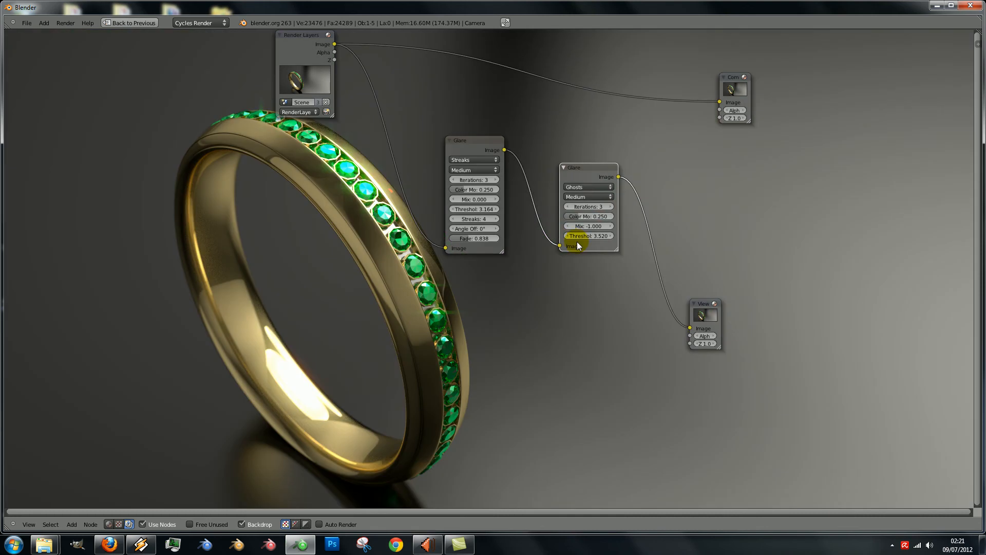
drag(583, 229, 624, 230)
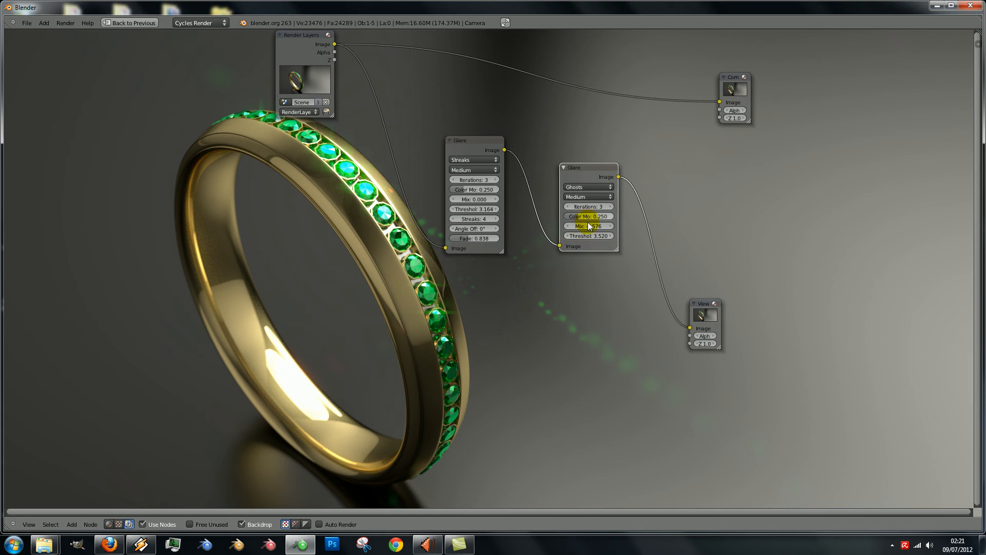
drag(585, 227, 572, 229)
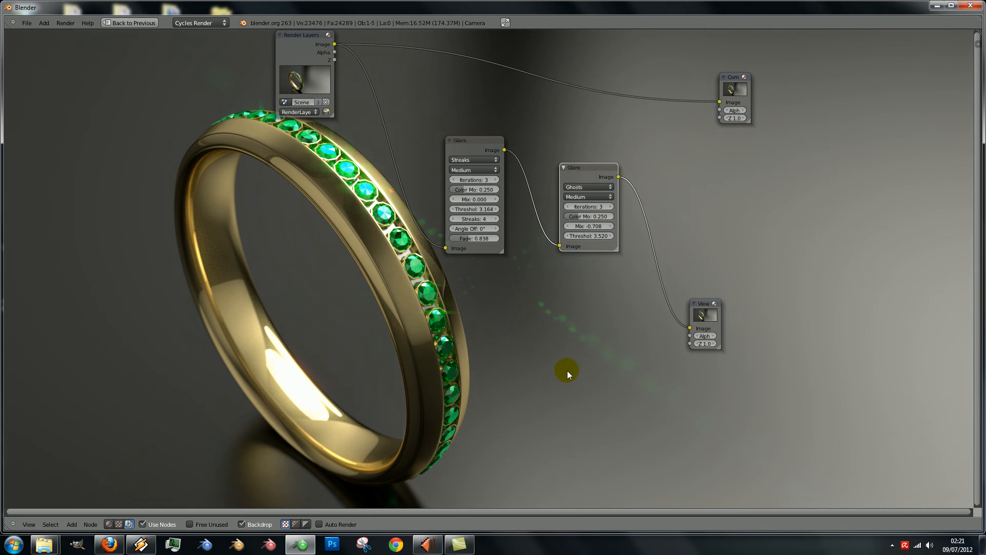
drag(710, 304, 775, 237)
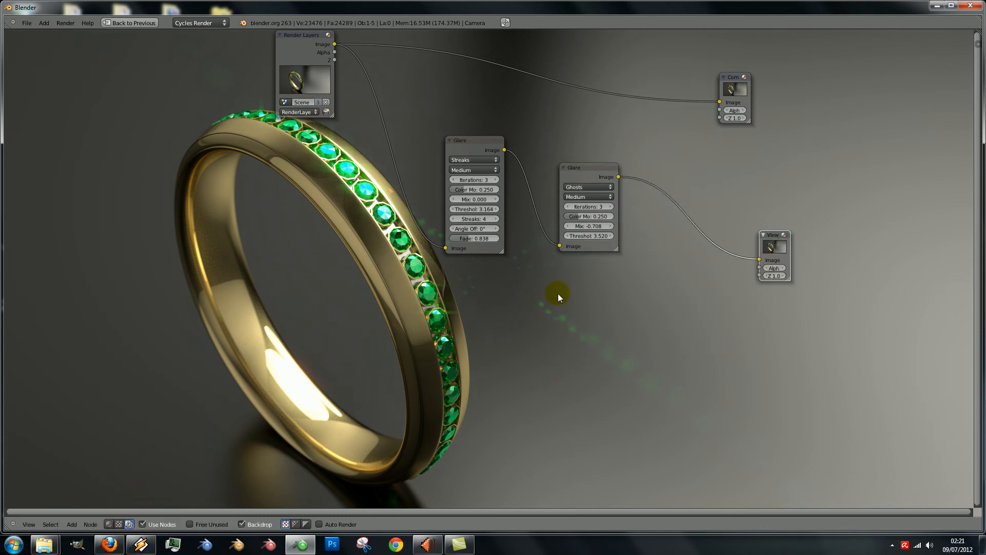
scroll(540, 304, down, 2)
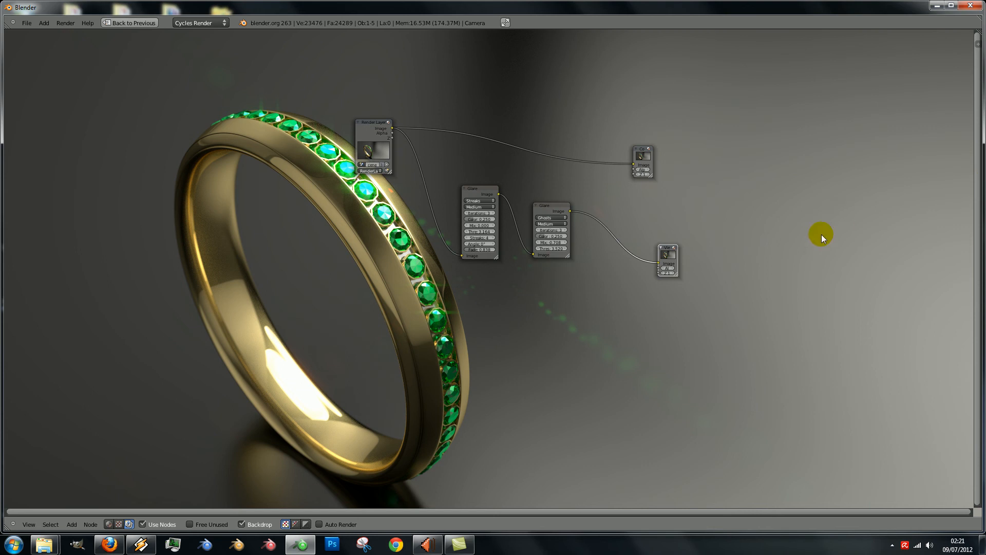
Step: Leave the full-screen node editor and link the Ghosts Glare output to the Composite node, moving that node farther out
key(ctrl+Down)
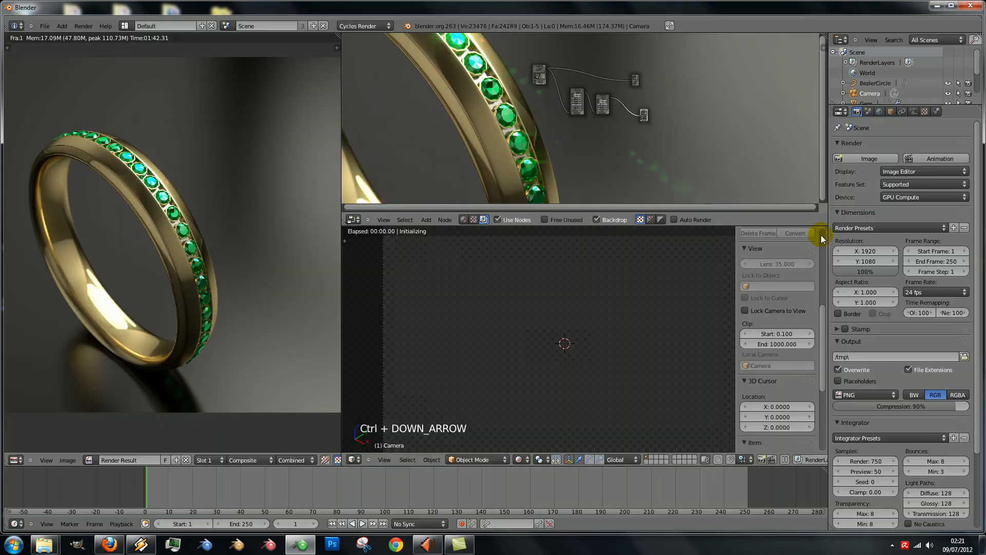
scroll(567, 147, down, 4)
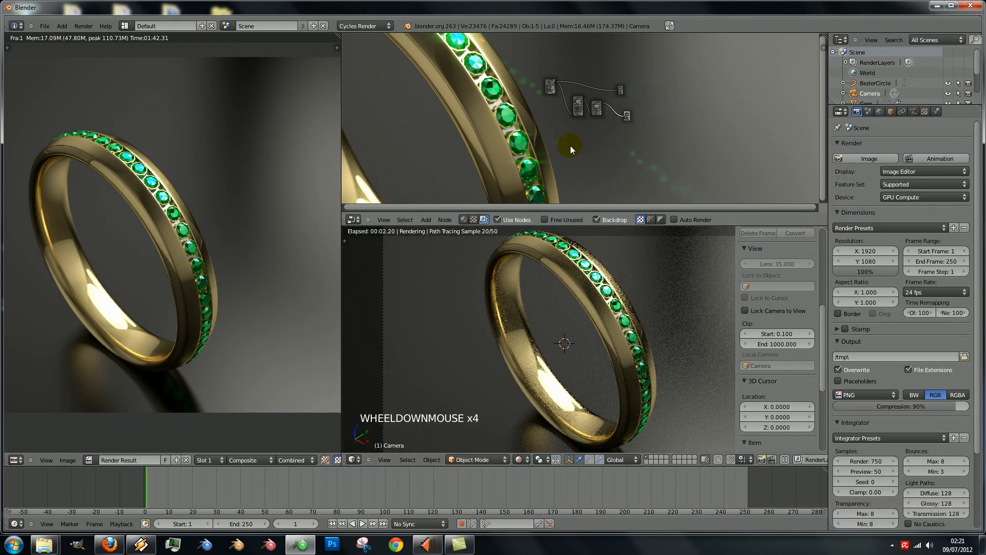
scroll(570, 145, up, 5)
scroll(625, 112, up, 4)
drag(624, 86, 645, 72)
drag(622, 86, 655, 63)
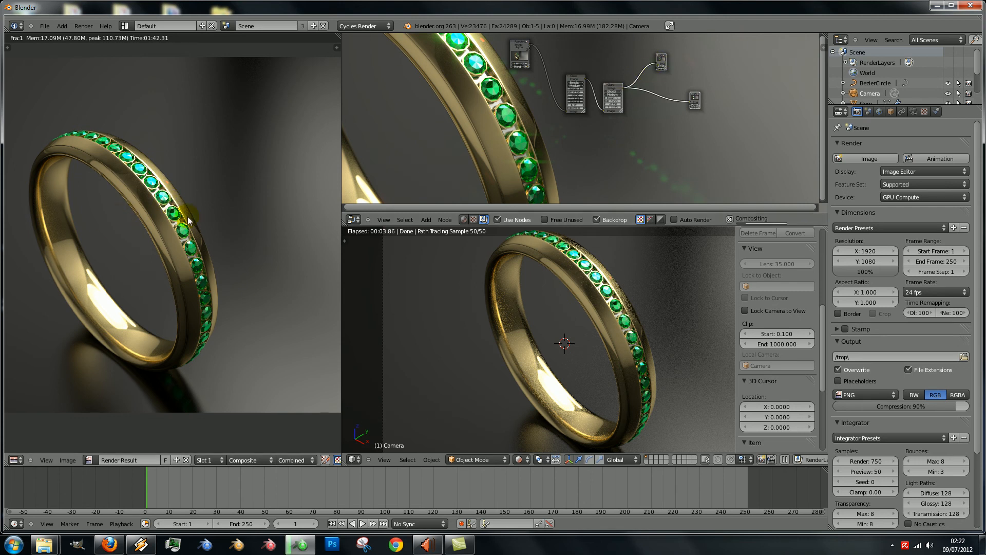
scroll(189, 219, down, 5)
scroll(179, 219, up, 2)
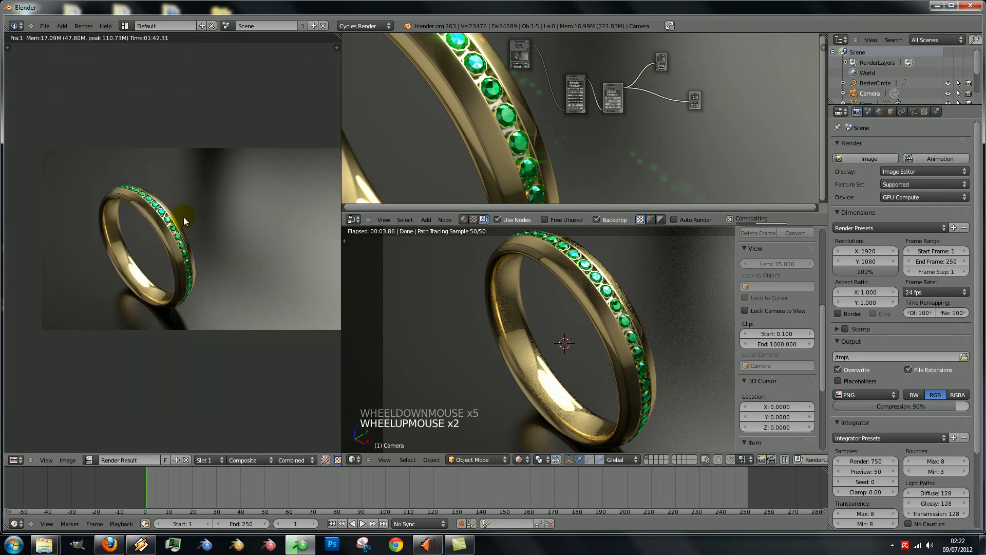
scroll(181, 244, up, 1)
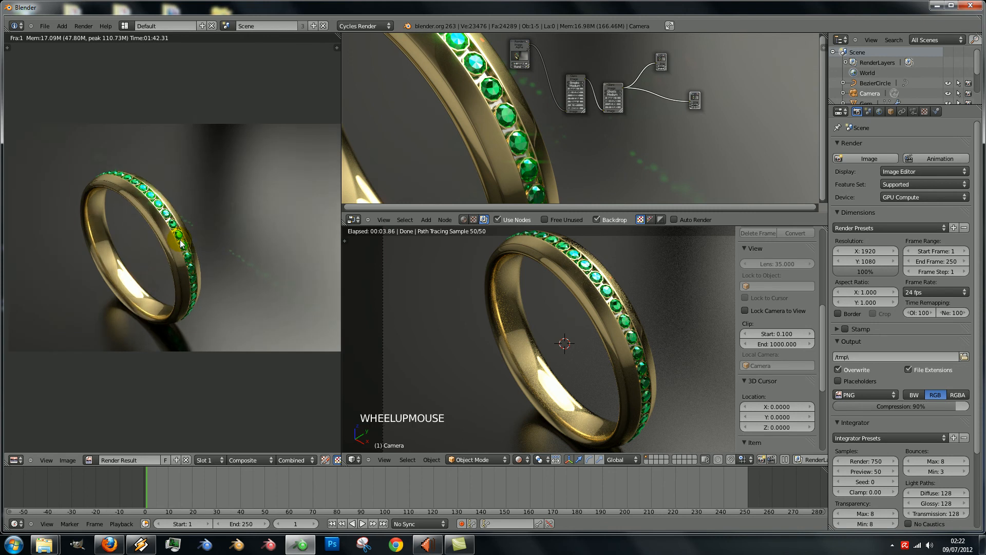
scroll(180, 243, down, 3)
scroll(227, 245, down, 2)
scroll(227, 248, up, 4)
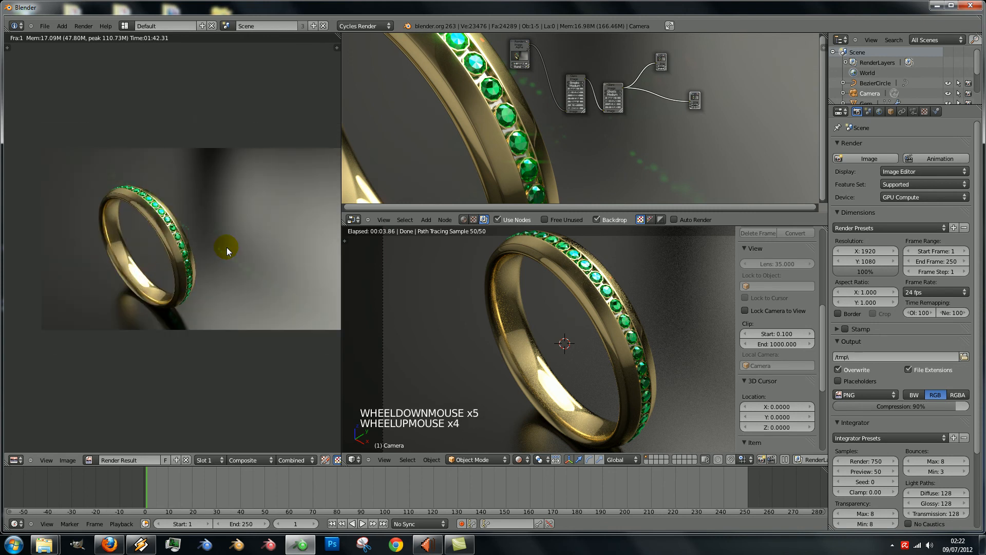
Step: Create a new texture on the TexDraw brush and name it vignette
click(926, 110)
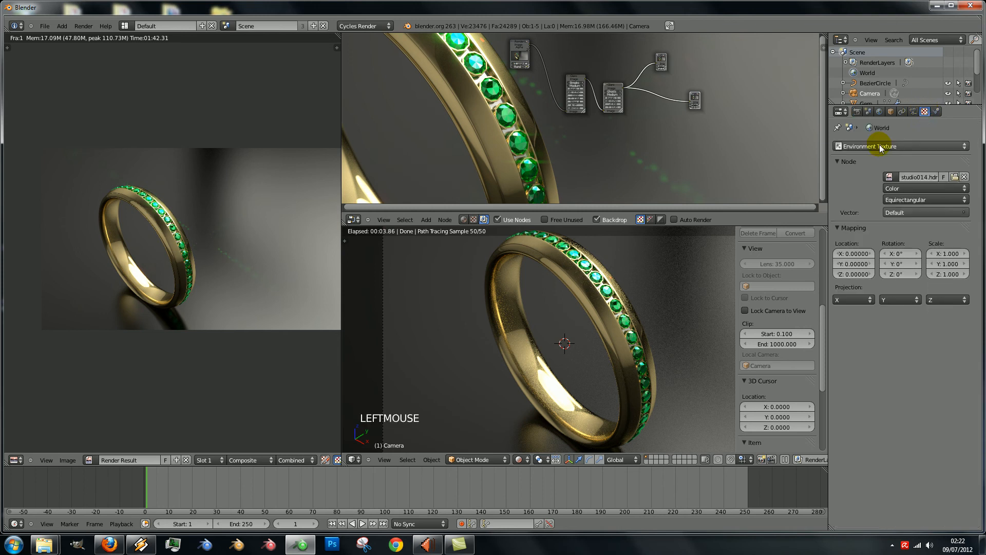
click(913, 147)
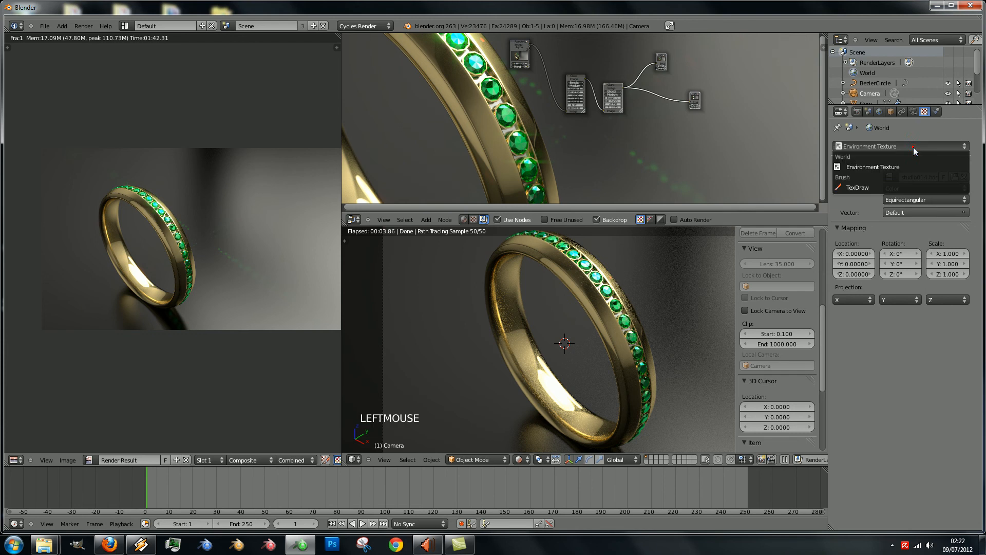
click(862, 188)
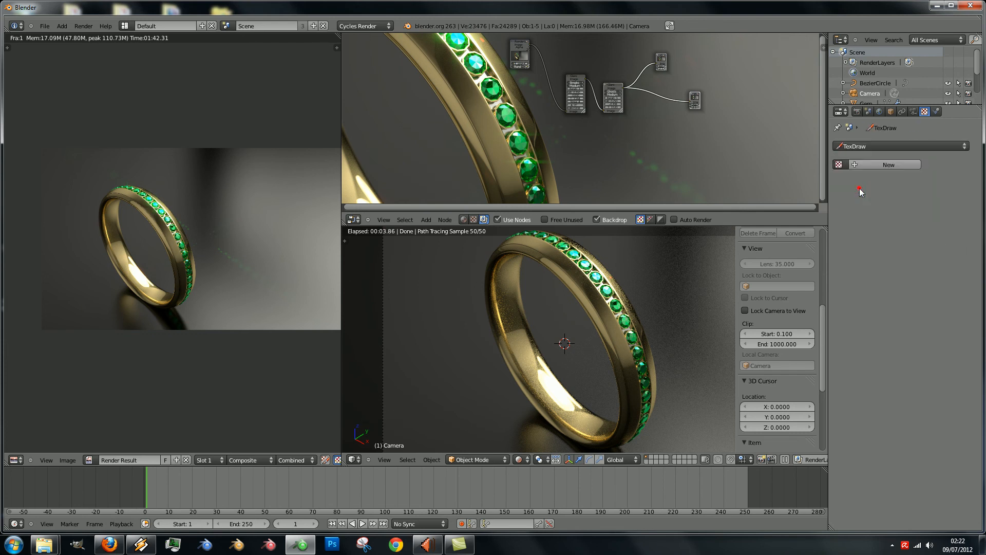
click(879, 165)
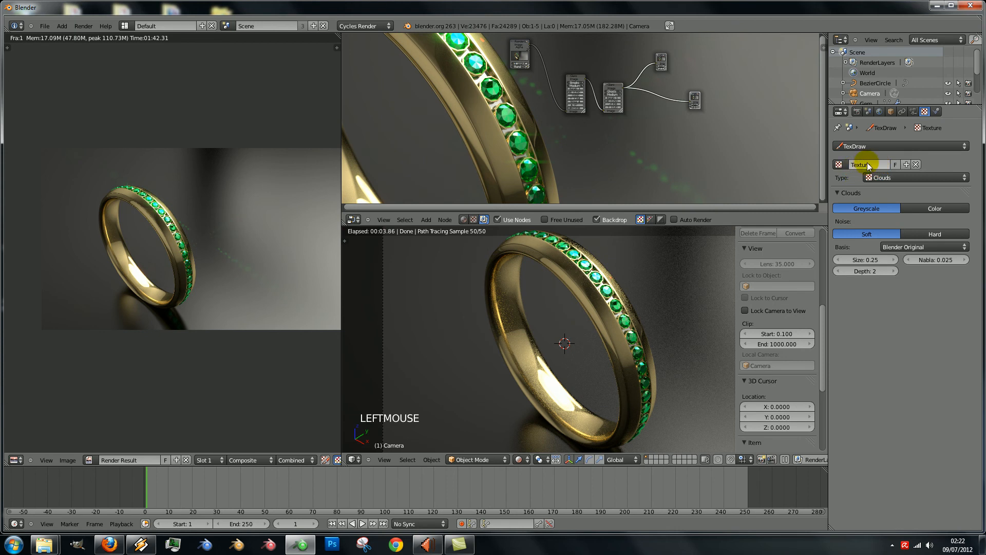
click(879, 164)
text(v)
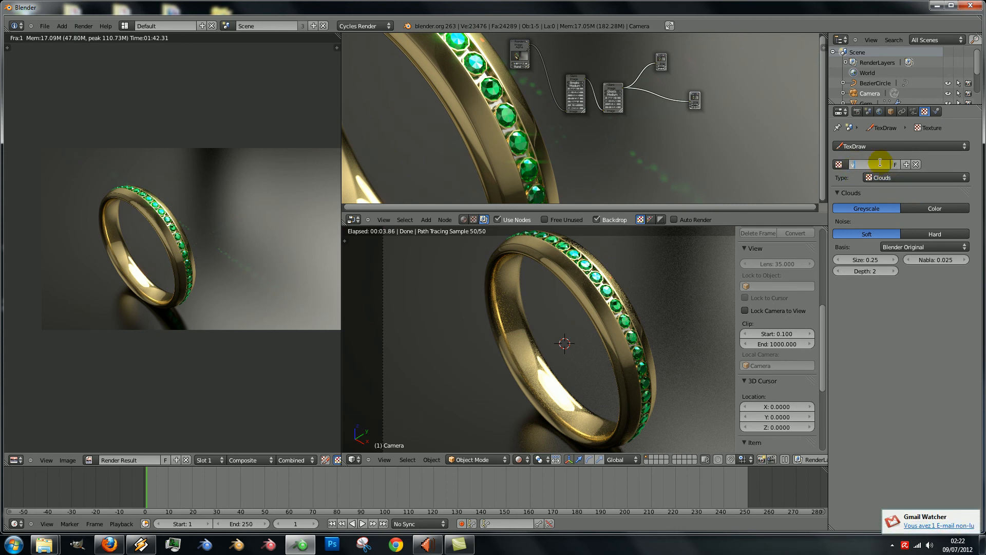
text(ignette)
key(Return)
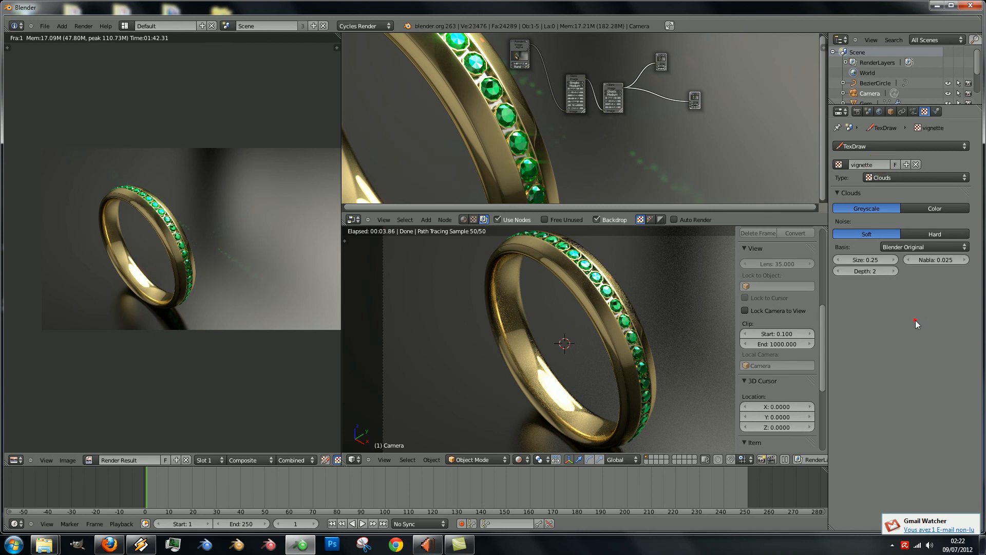
Step: Enlarge the node editor area in width and height and reveal its hidden header
scroll(652, 138, down, 5)
scroll(638, 143, up, 11)
middle_drag(603, 141, 576, 164)
scroll(583, 165, up, 8)
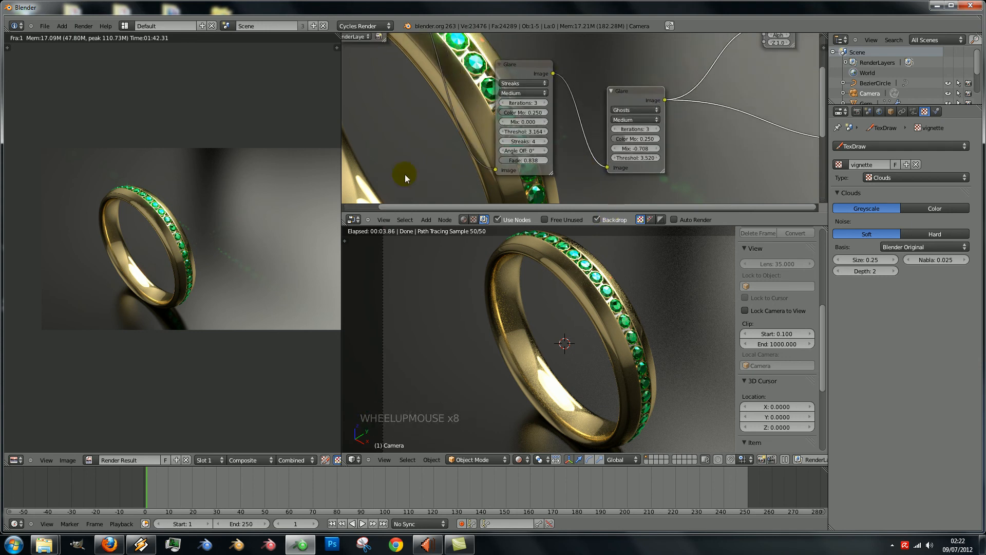
drag(341, 155, 180, 146)
drag(587, 212, 588, 286)
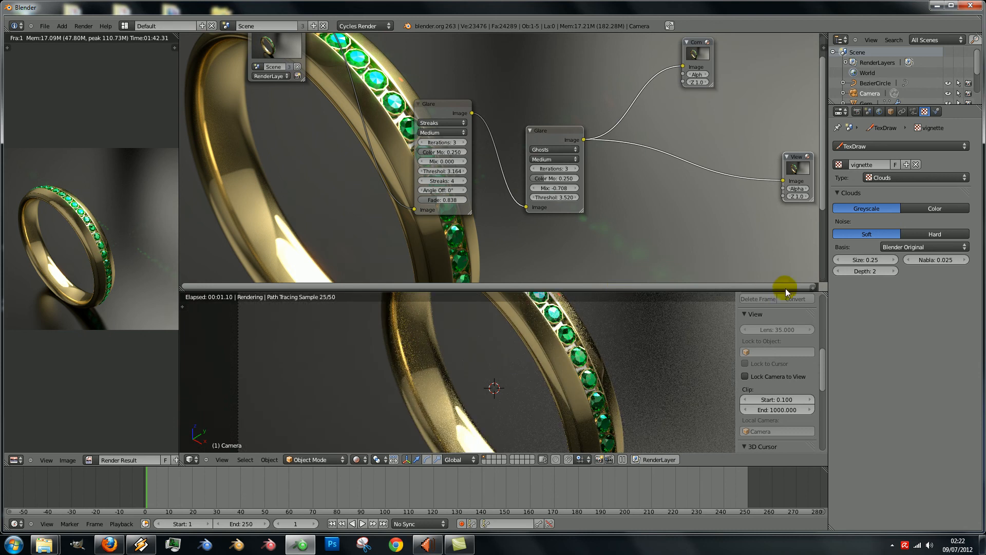
click(813, 286)
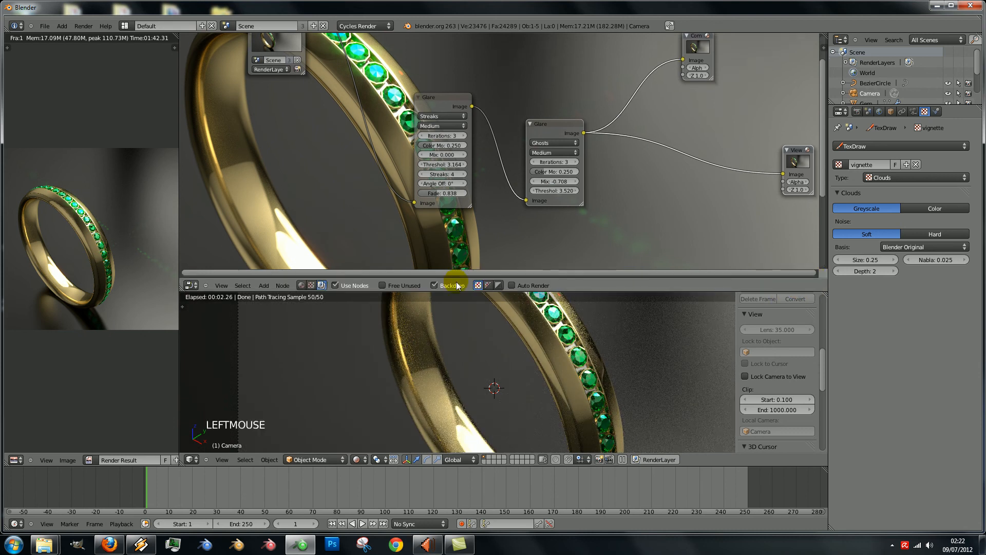
scroll(512, 220, down, 3)
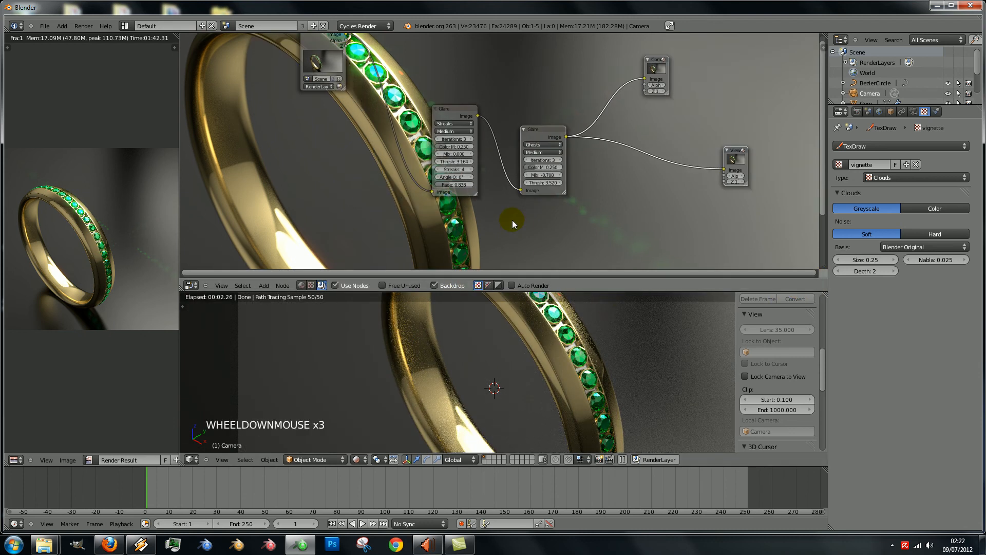
Step: Set the vignette texture's type to Blend with a Quadratic sphere progression
click(917, 177)
click(892, 200)
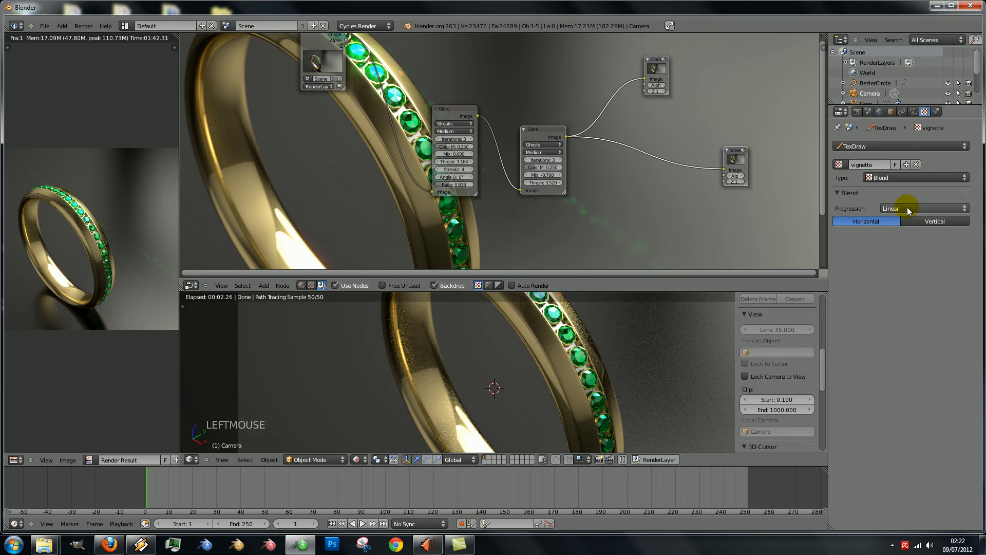
click(909, 208)
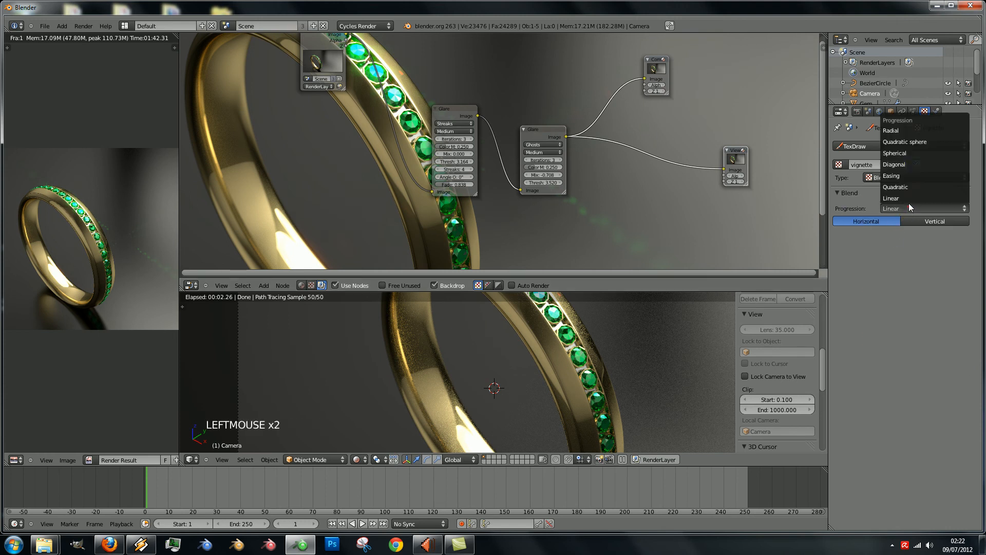
click(908, 143)
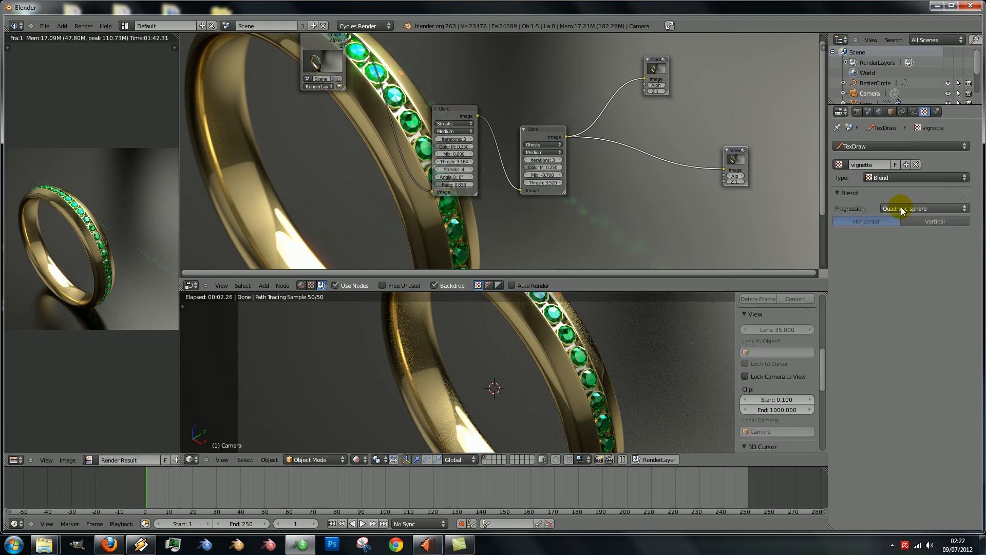
Step: Add a Texture input node, assign the vignette texture to it and place it below the Streaks Glare node
scroll(466, 203, down, 4)
scroll(467, 203, up, 4)
scroll(468, 203, down, 4)
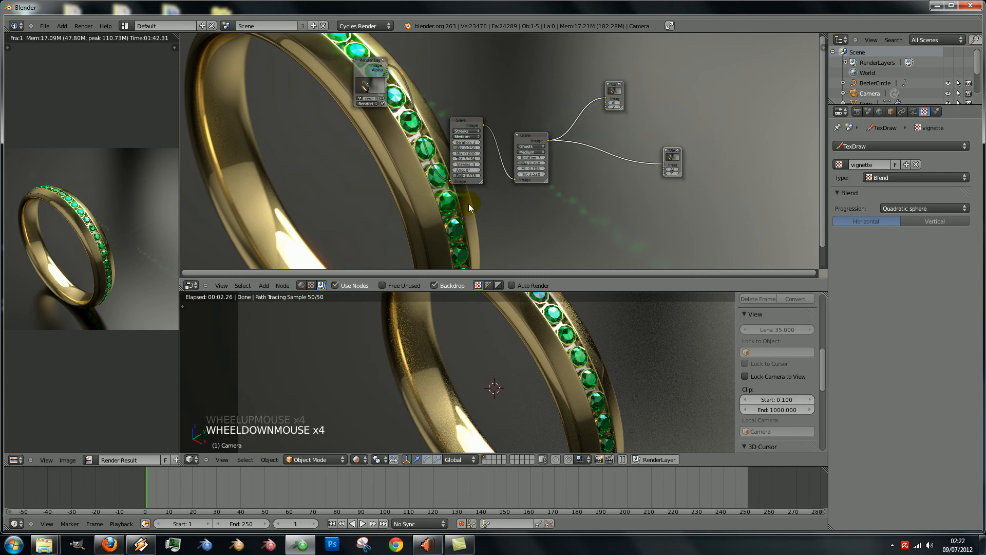
middle_drag(468, 203, 474, 188)
click(266, 286)
mouse_move(279, 275)
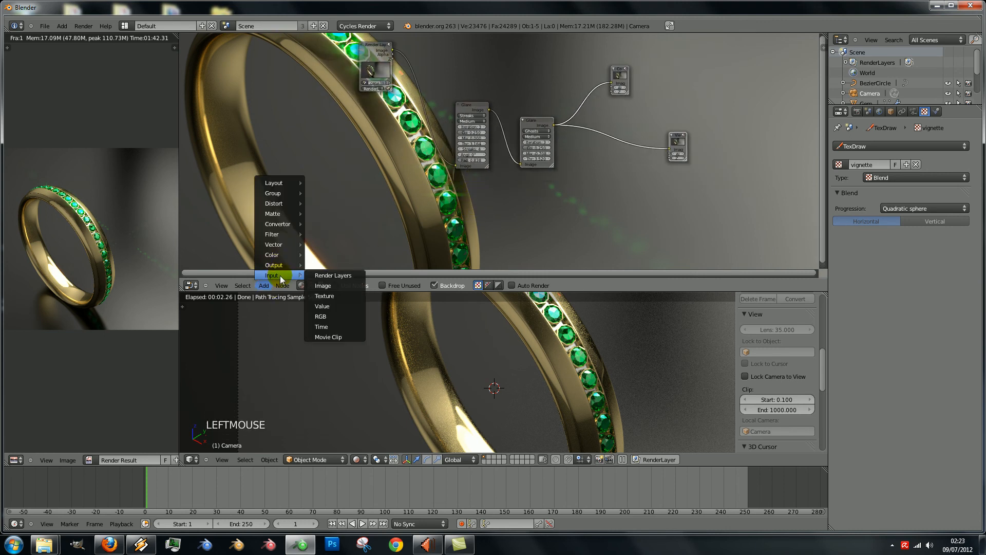
click(329, 295)
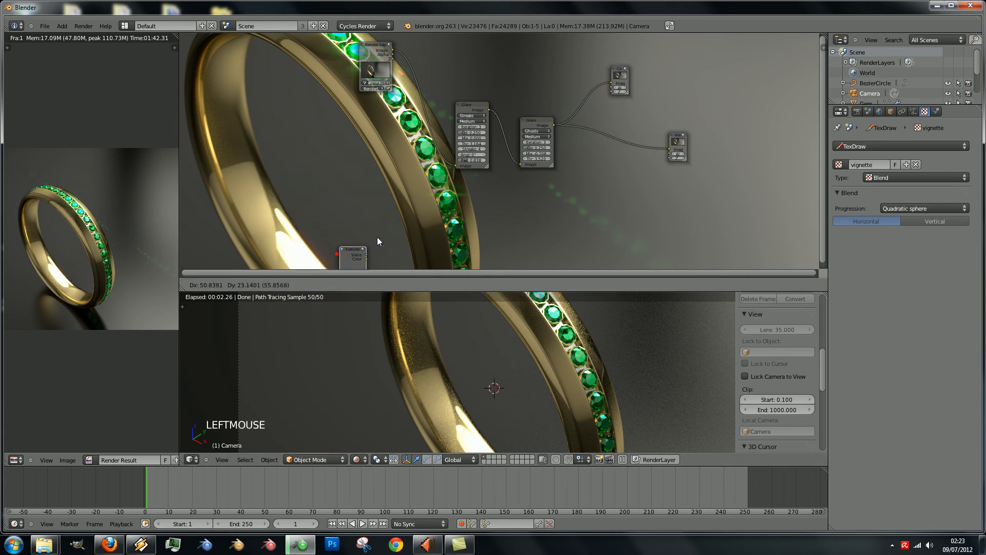
click(480, 183)
scroll(510, 218, up, 4)
click(453, 232)
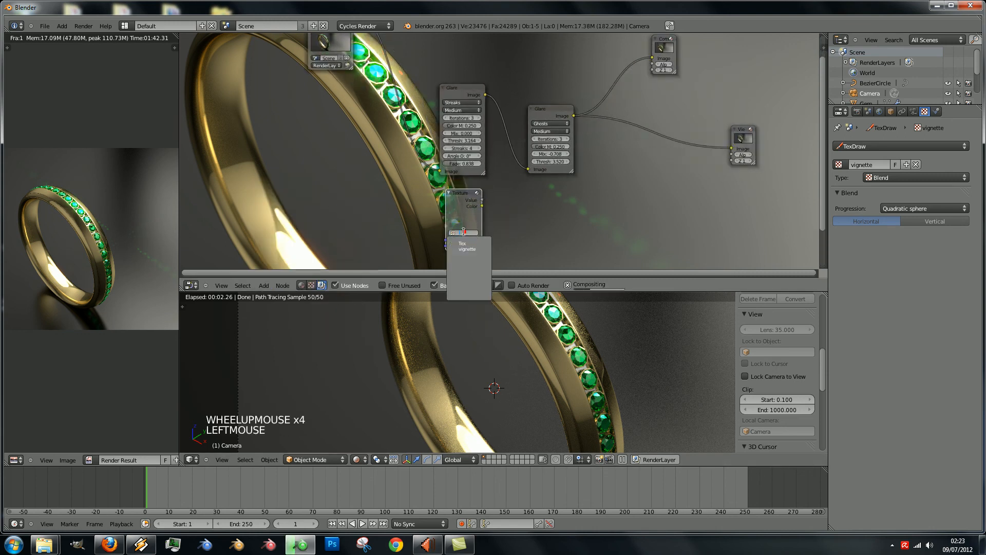
click(467, 249)
drag(463, 195, 384, 187)
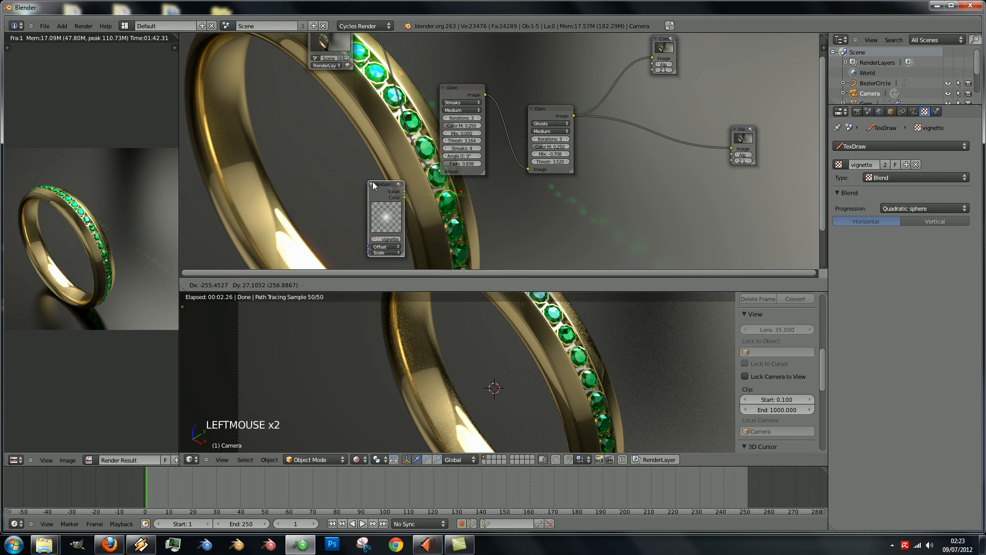
Step: Move both Glare nodes upward and shift the Texture node slightly to make room in the node tree
drag(483, 110, 461, 82)
drag(547, 113, 536, 86)
scroll(591, 149, down, 5)
scroll(590, 154, up, 5)
shift+middle_drag(591, 162, 550, 162)
drag(346, 180, 365, 183)
Step: Add a Mix color node between the Ghosts Glare and Viewer nodes and bring the Texture node close to it
click(264, 286)
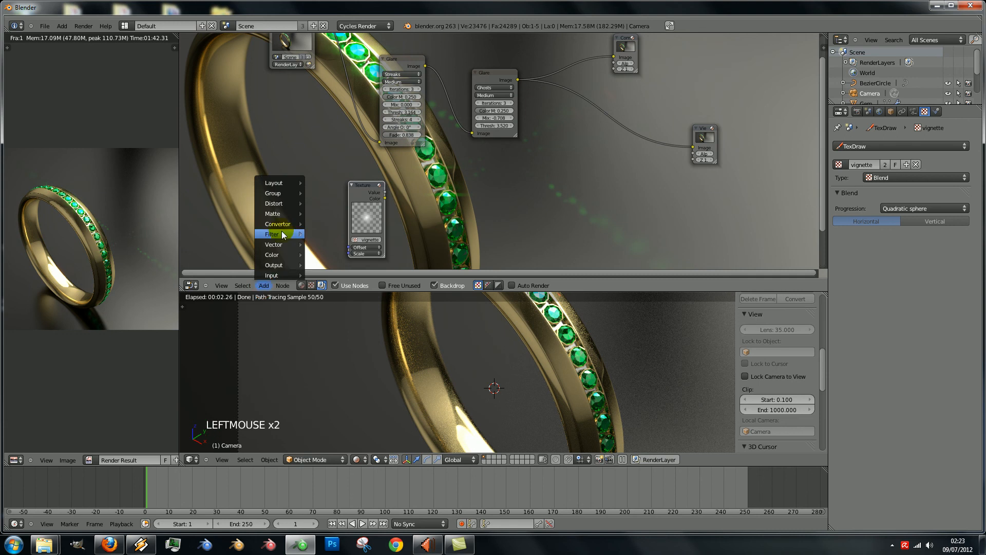
mouse_move(283, 216)
mouse_move(282, 254)
click(323, 263)
drag(330, 220, 623, 144)
scroll(577, 87, down, 3)
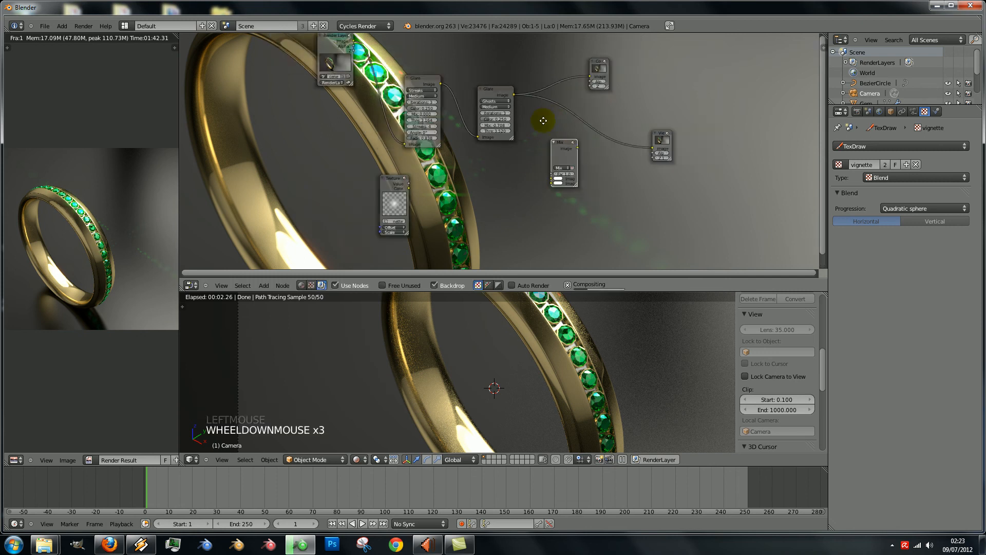
scroll(553, 119, up, 1)
middle_drag(553, 119, 512, 122)
drag(341, 187, 449, 176)
Step: Link the Ghosts Glare image to the Mix node's second Image input and the Texture's Value to its Fac
scroll(497, 185, up, 5)
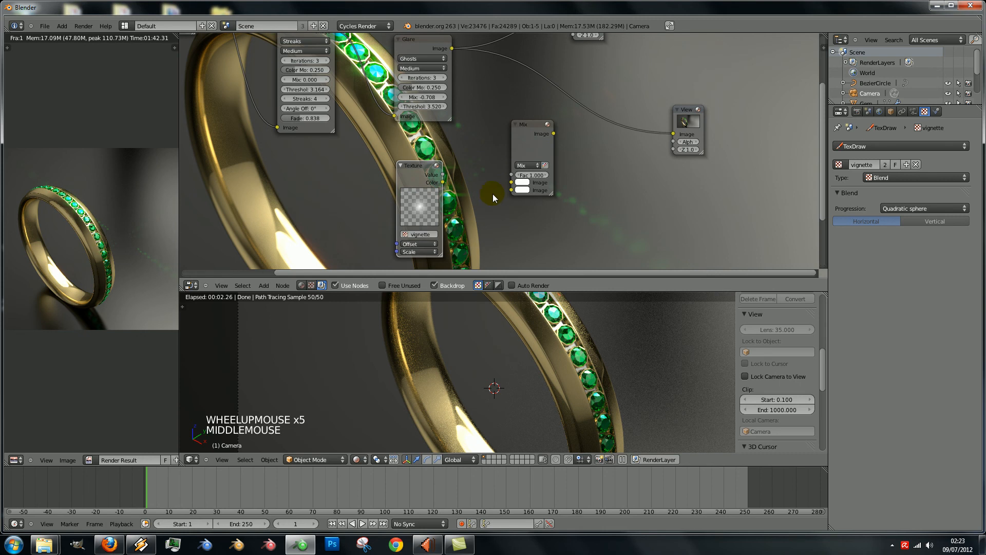
drag(452, 48, 512, 191)
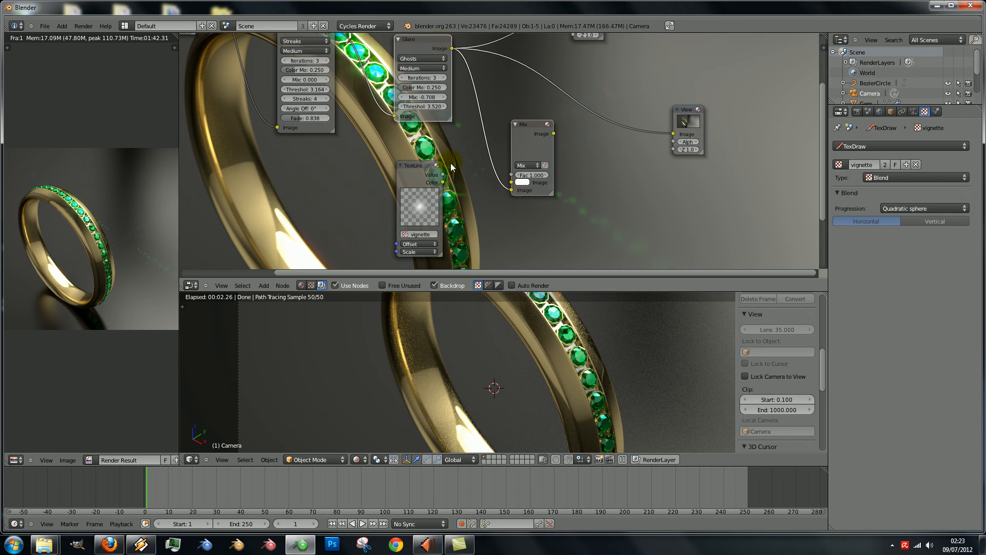
drag(443, 178, 511, 174)
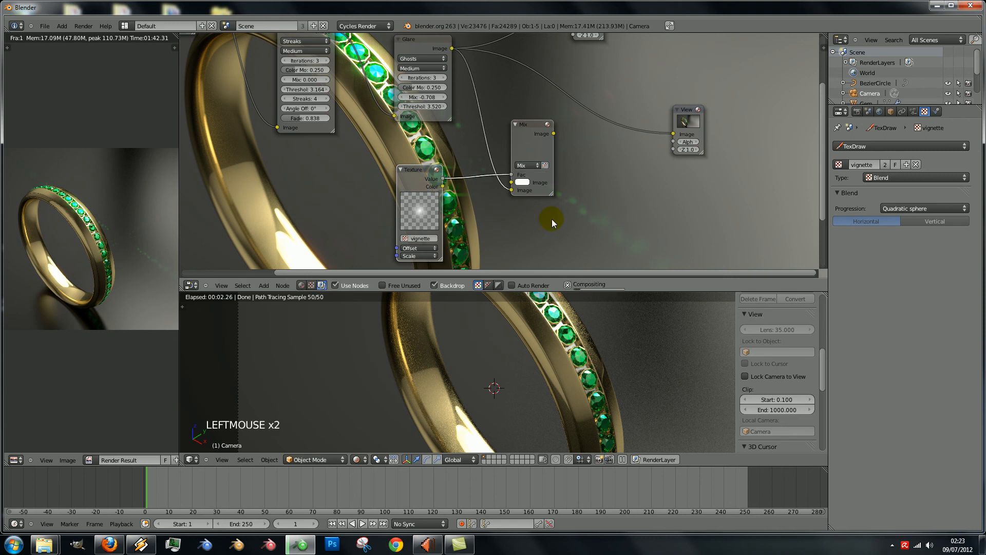
Step: Set the Mix node's first Image color to black and link its Image output to the Viewer node
click(522, 182)
drag(581, 101, 585, 132)
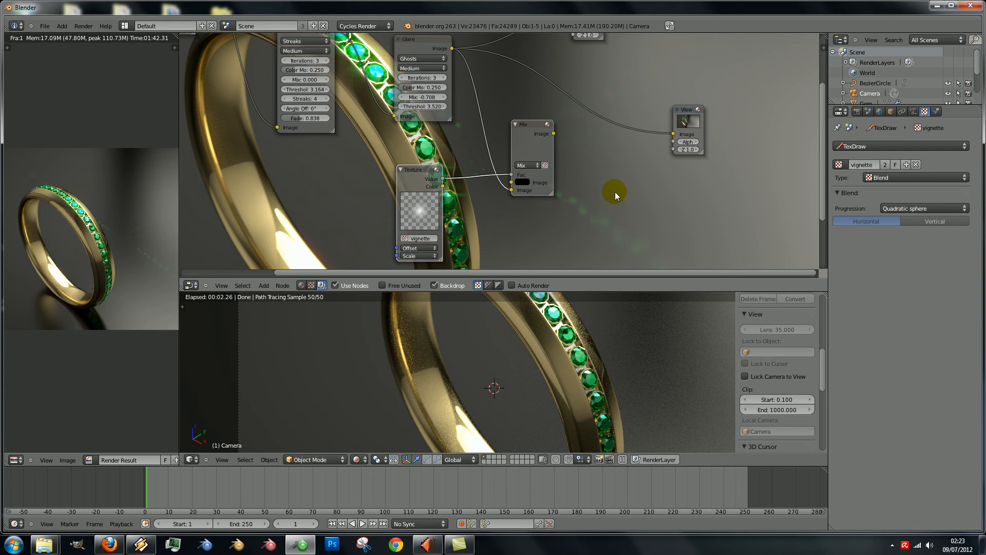
scroll(599, 190, down, 5)
scroll(570, 154, up, 4)
drag(550, 135, 660, 135)
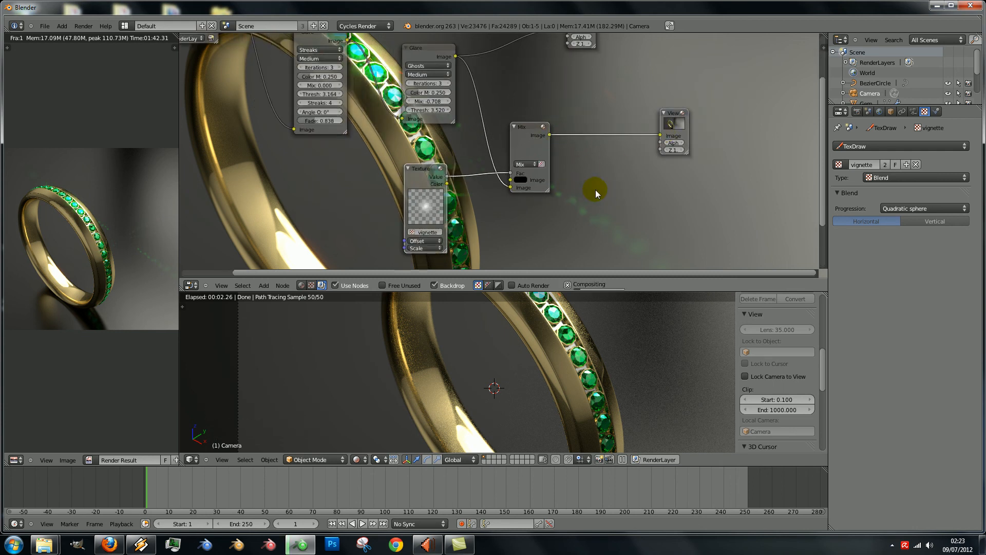
Step: Shrink the compositor backdrop and examine the vignette across the whole image
scroll(596, 189, down, 6)
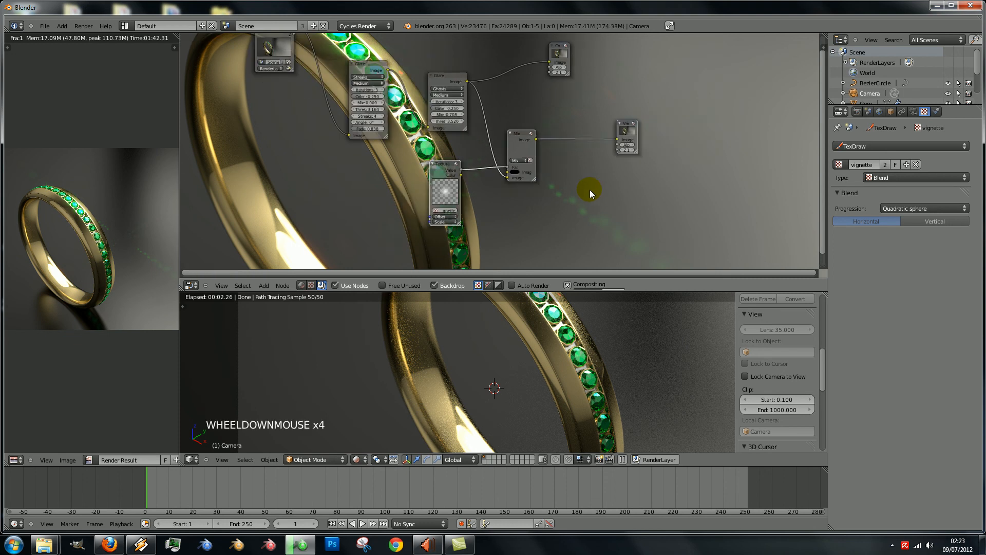
scroll(590, 190, up, 2)
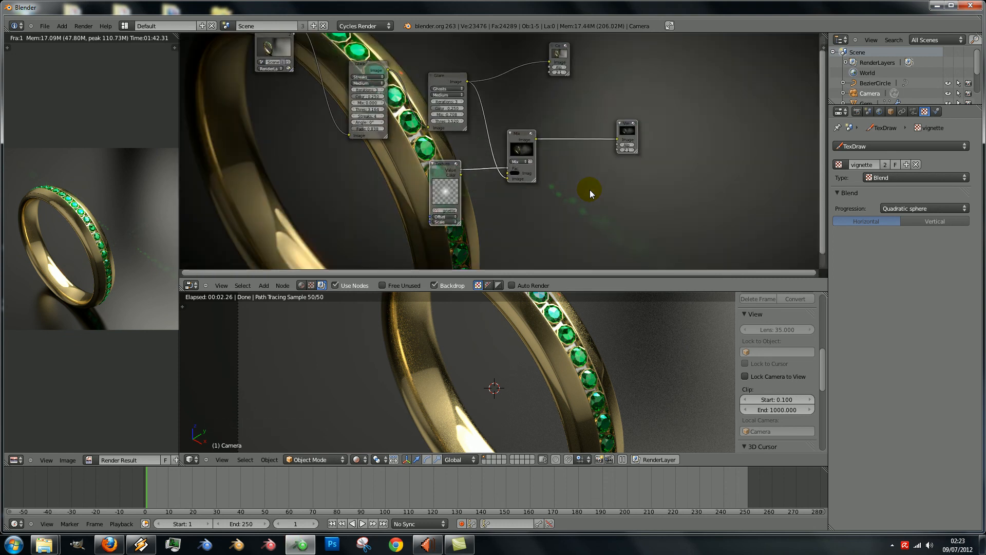
key(v)
key(v)
key(v)
key(v)
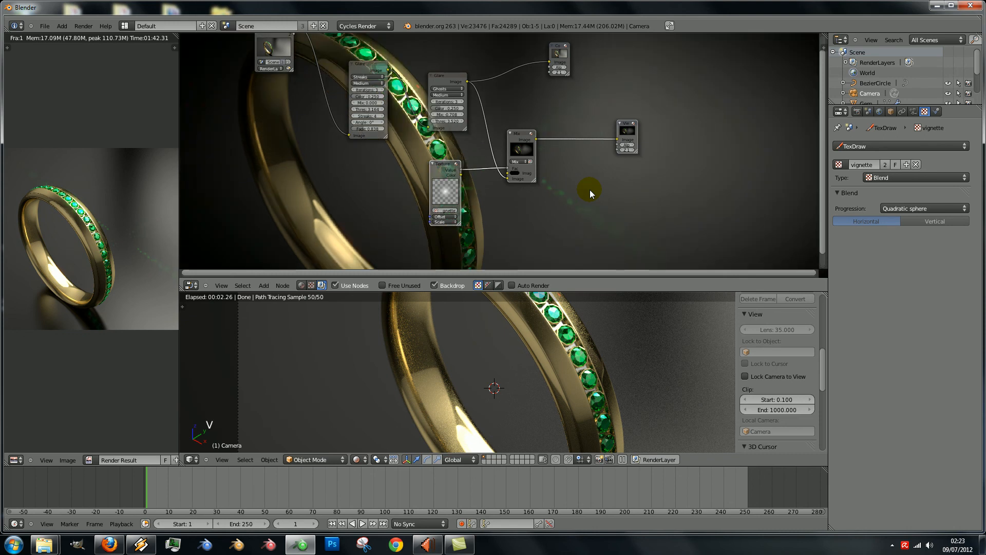
key(v)
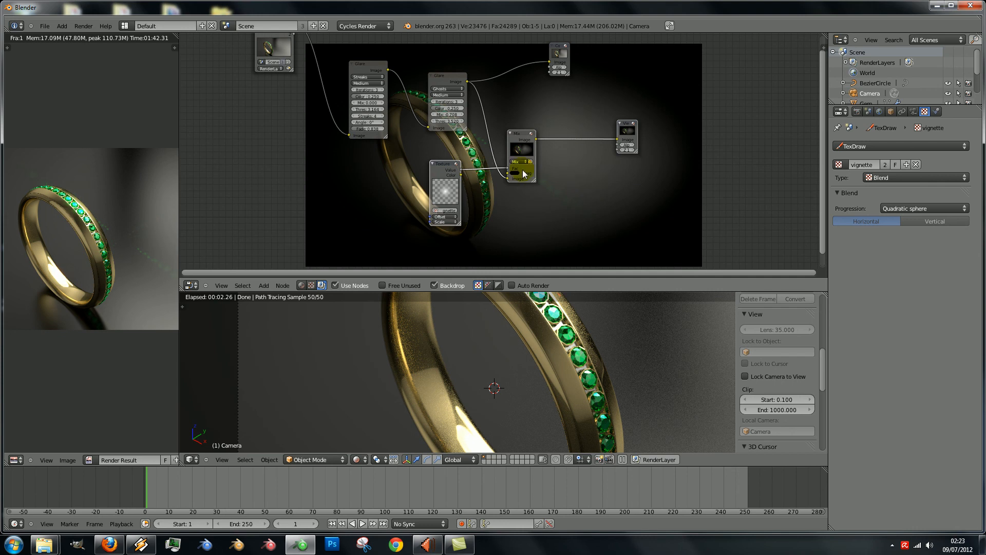
Step: Move the Mix node slightly up and the Texture node away from it to open a gap between them
scroll(471, 180, up, 5)
scroll(494, 182, down, 1)
scroll(495, 182, down, 2)
scroll(495, 181, up, 1)
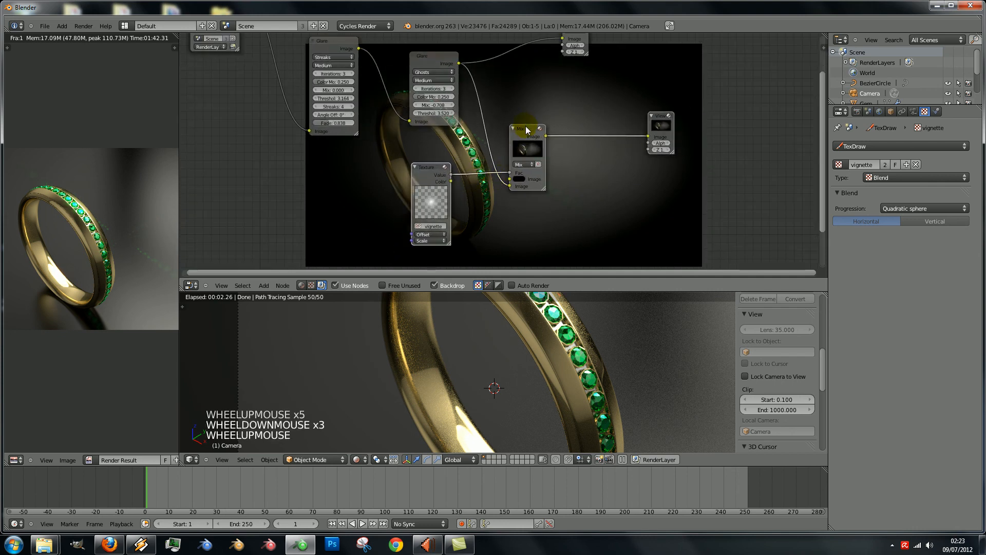
drag(526, 124, 539, 108)
drag(435, 164, 377, 166)
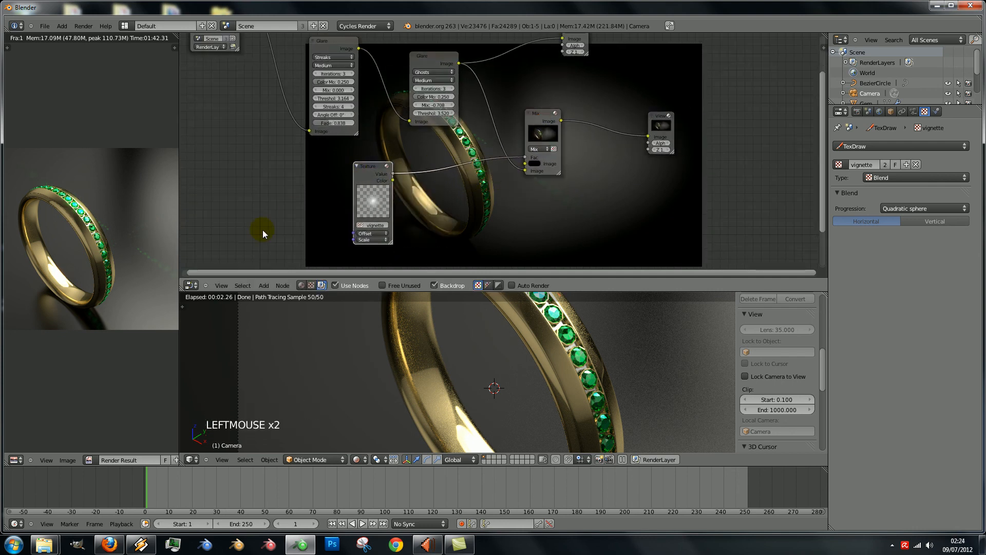
Step: Add a Map Value vector node and insert it on the link between the Texture and Mix nodes
click(263, 285)
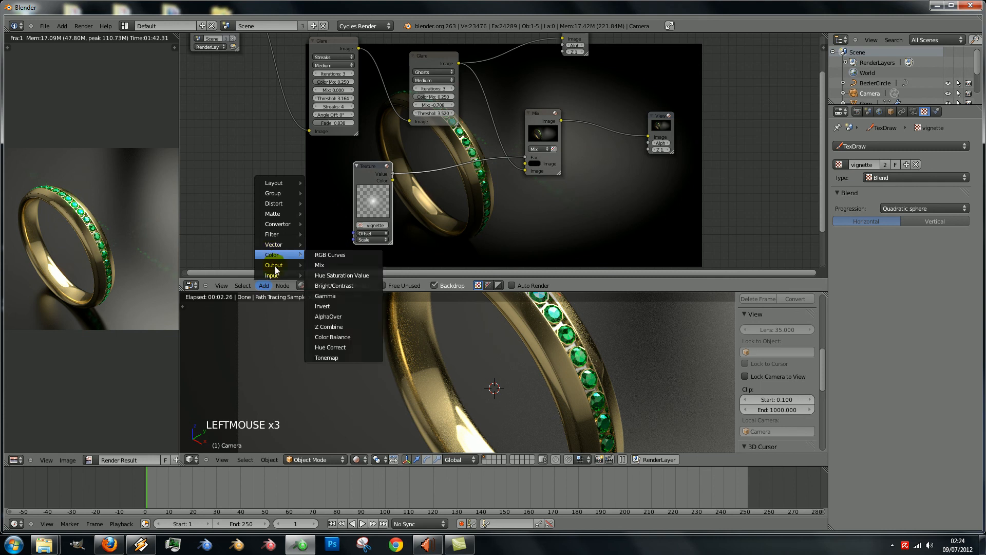
mouse_move(276, 258)
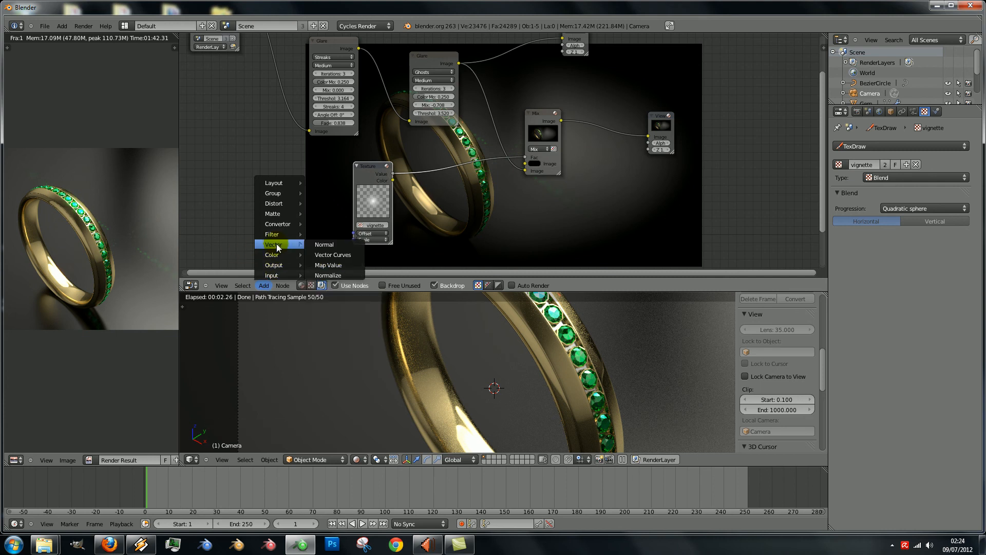
click(336, 265)
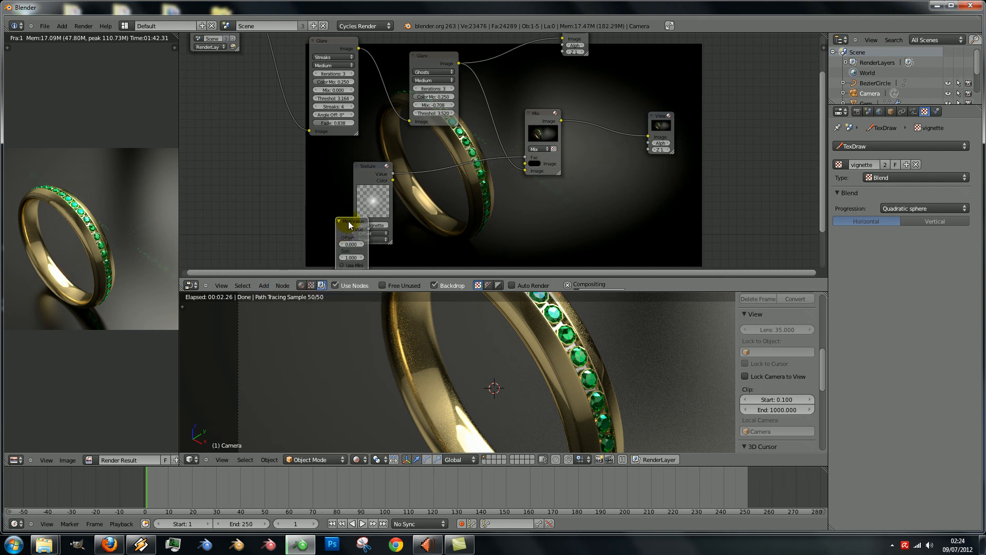
click(449, 164)
Step: Try a Map Value Offset of 0.1 with a Size of 1.968 for the vignette
scroll(466, 210, up, 5)
drag(411, 191, 425, 211)
click(421, 190)
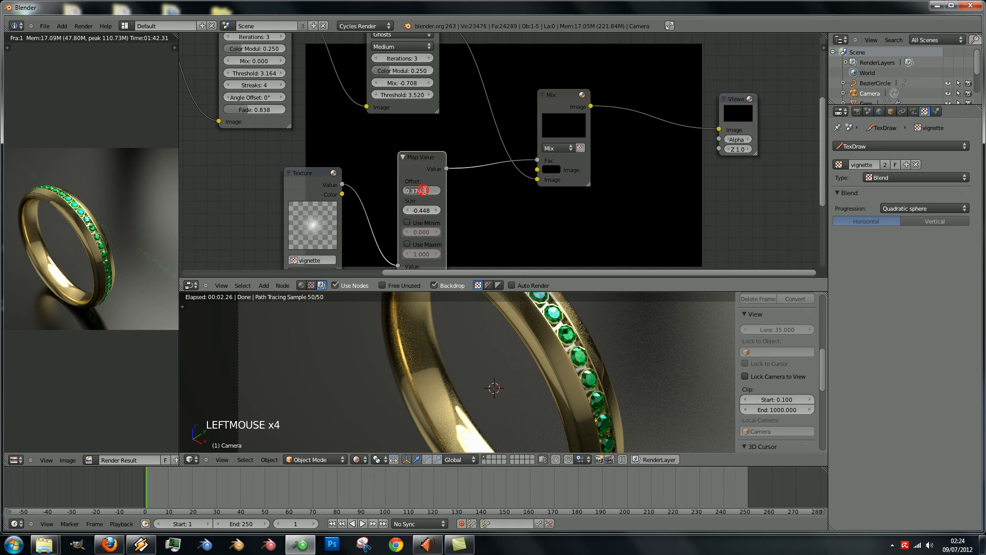
text(.1)
key(Return)
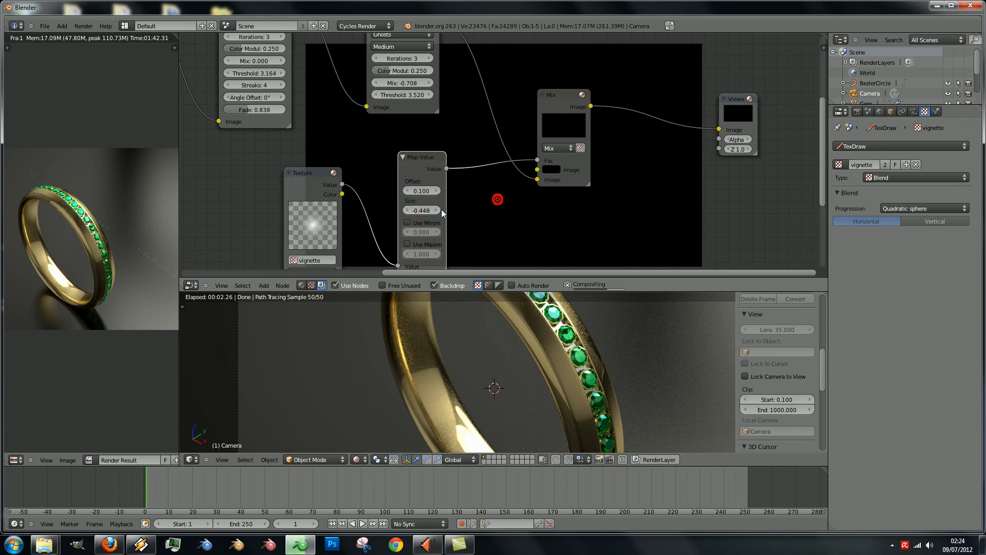
drag(421, 211, 435, 212)
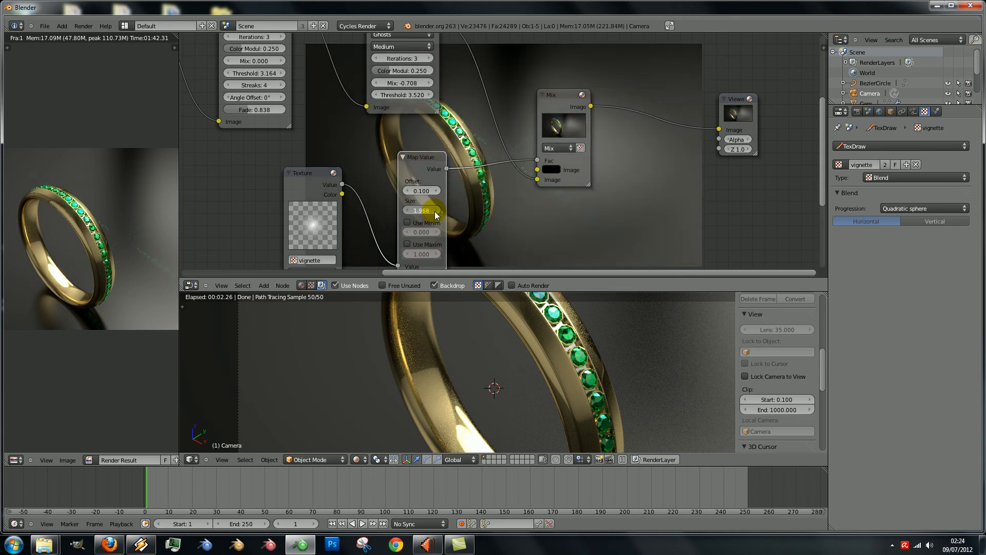
Step: Try a Map Value Offset of 0.108, then flip its sign to -0.108
click(421, 191)
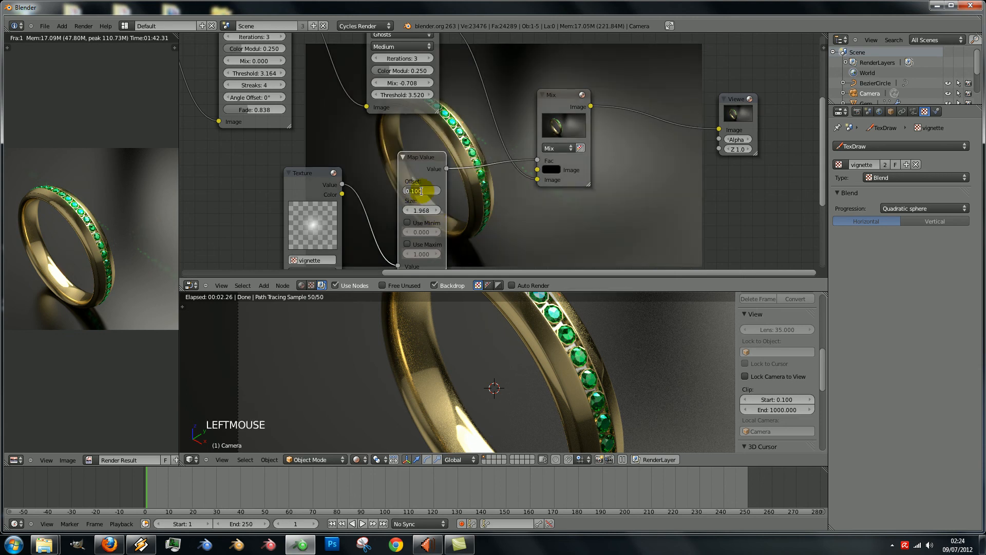
scroll(486, 199, down, 2)
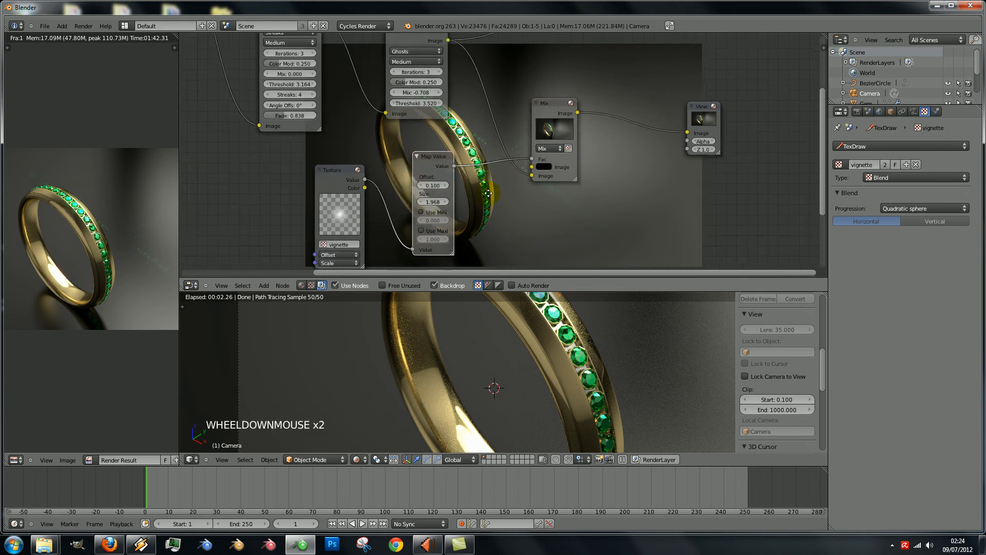
middle_drag(462, 216, 441, 198)
scroll(445, 204, up, 1)
scroll(445, 205, up, 1)
click(411, 167)
mouse_move(403, 172)
mouse_down()
mouse_move(432, 171)
mouse_move(416, 171)
mouse_up()
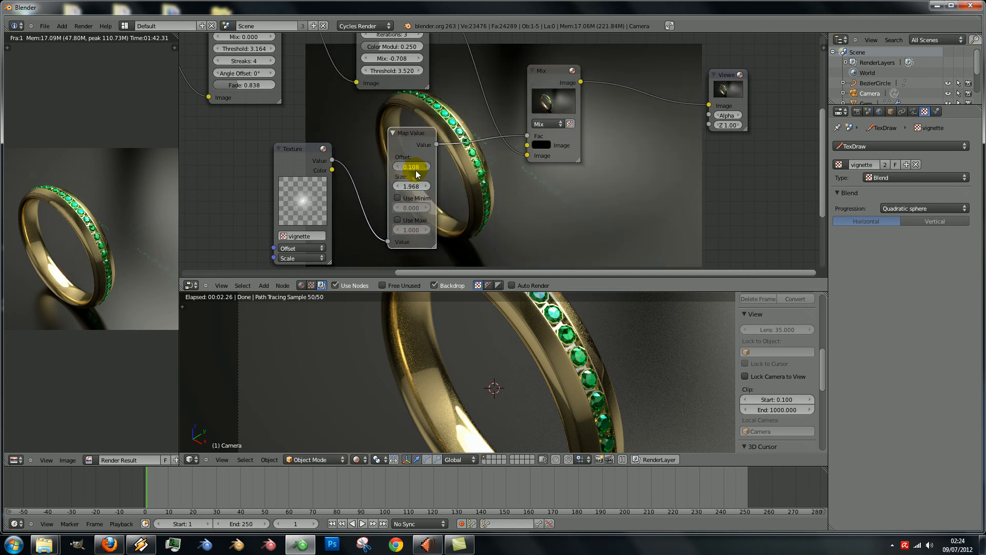
key(minus)
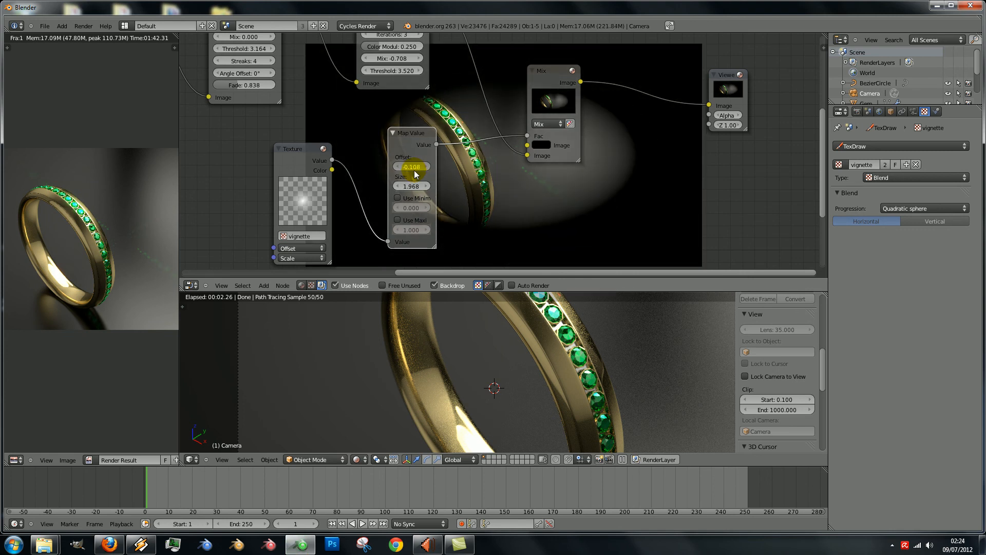
Step: Try a Map Value Size of 0.1
mouse_move(407, 186)
mouse_down()
mouse_move(427, 189)
mouse_move(387, 187)
mouse_move(404, 187)
mouse_up()
click(407, 186)
text(0.1)
key(Return)
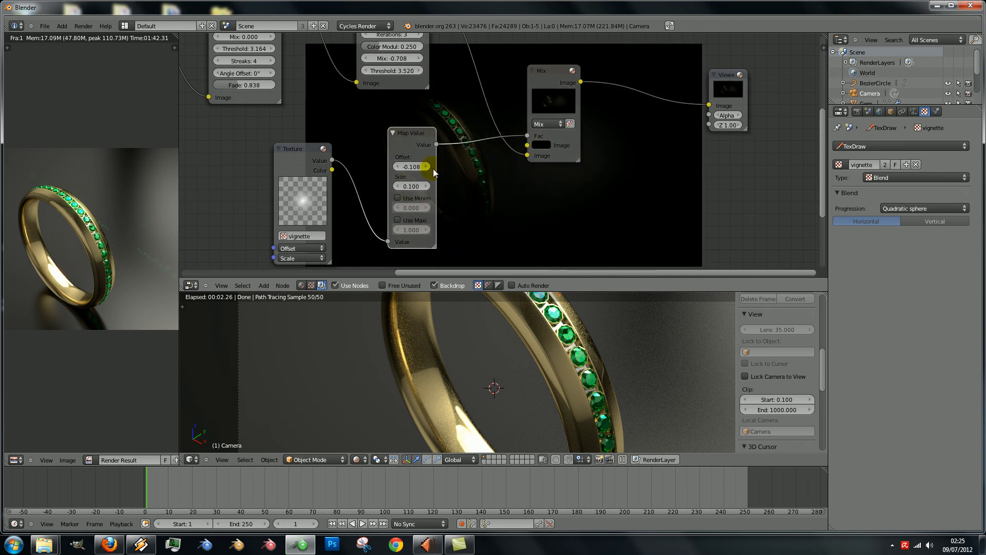
Step: Adjust the Map Value node's Offset to 0.0241 and its Size to 5.348
drag(411, 166, 413, 170)
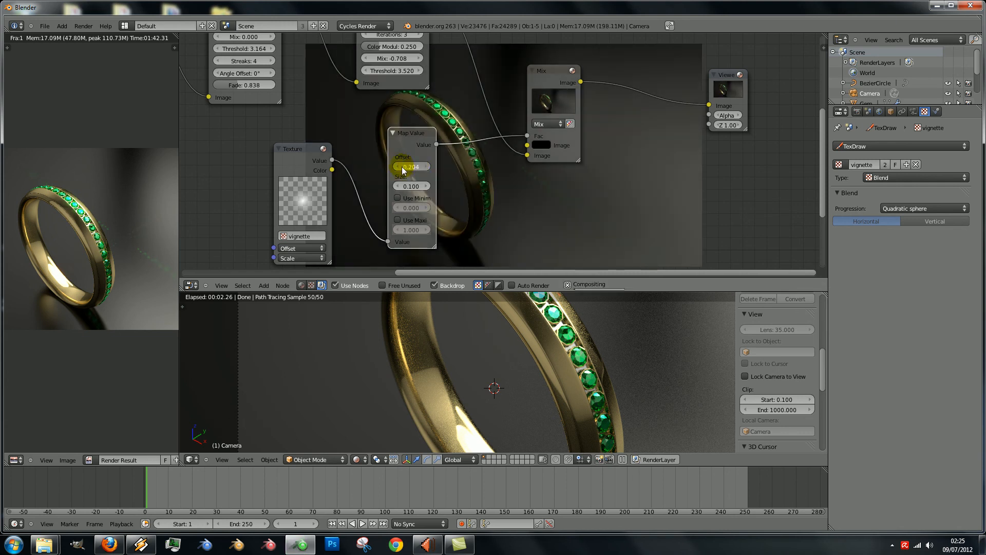
click(429, 168)
text(0)
key(Return)
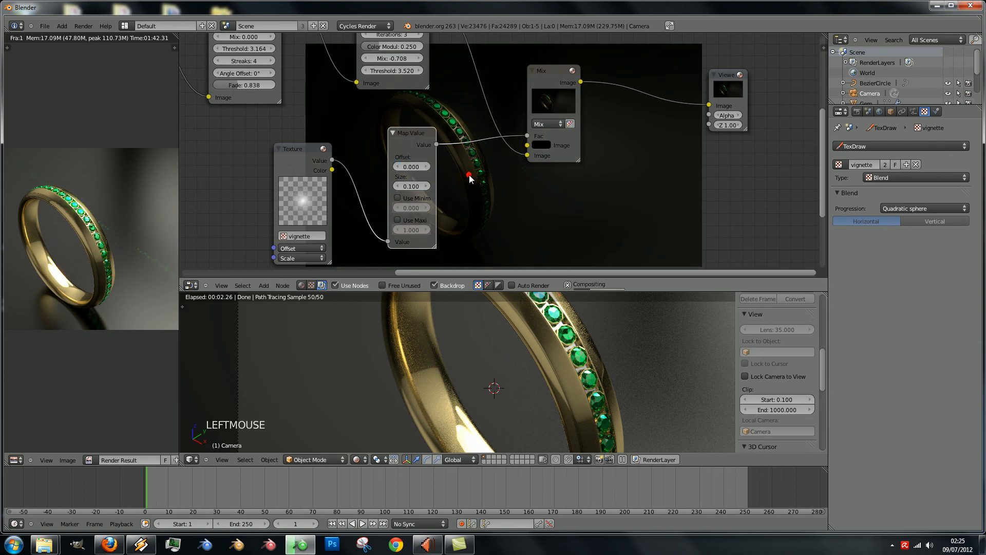
drag(426, 188, 407, 169)
Step: Spread out the Mix, Map Value and Texture nodes so that they no longer cover the ring in the backdrop
drag(558, 77, 600, 73)
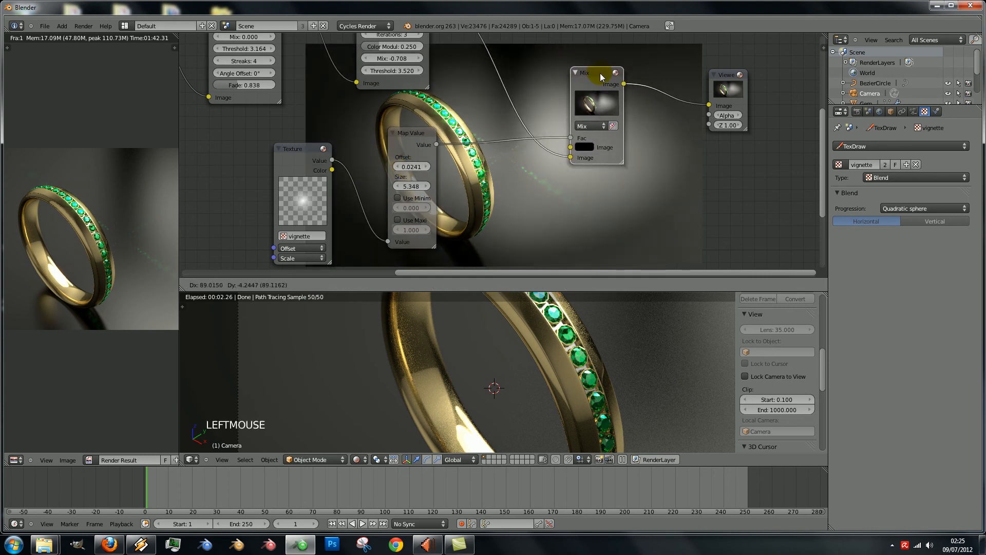
scroll(528, 195, down, 5)
scroll(528, 196, up, 5)
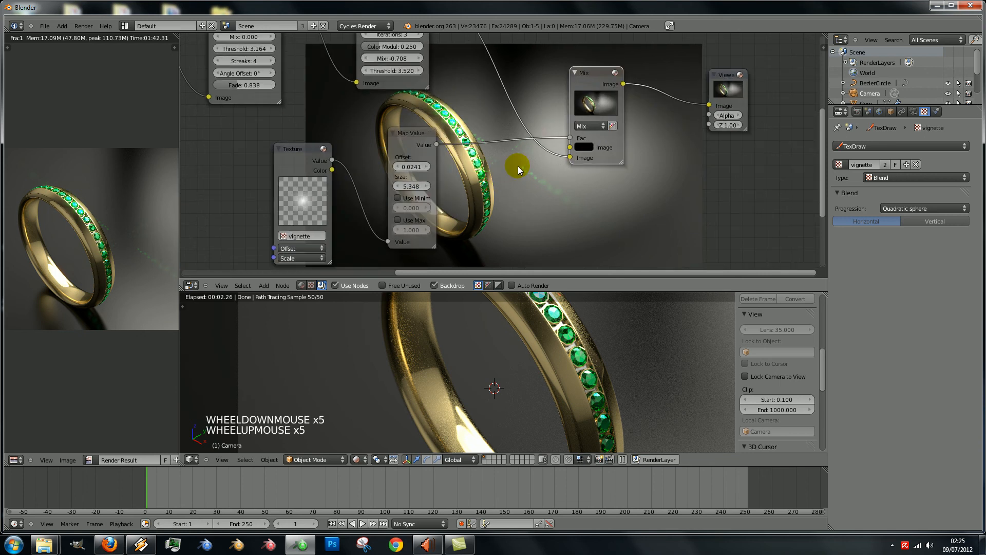
drag(412, 132, 397, 138)
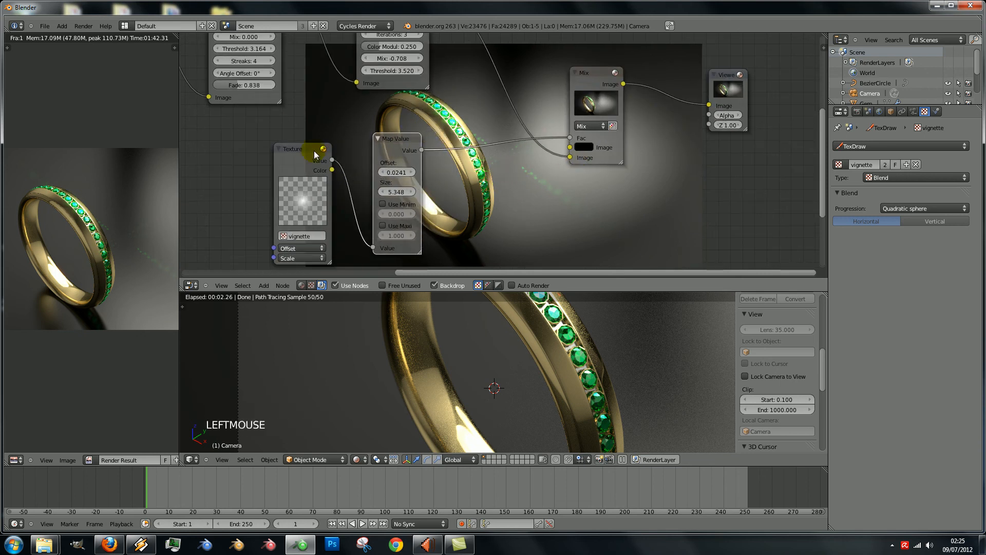
drag(302, 150, 268, 158)
drag(358, 139, 322, 141)
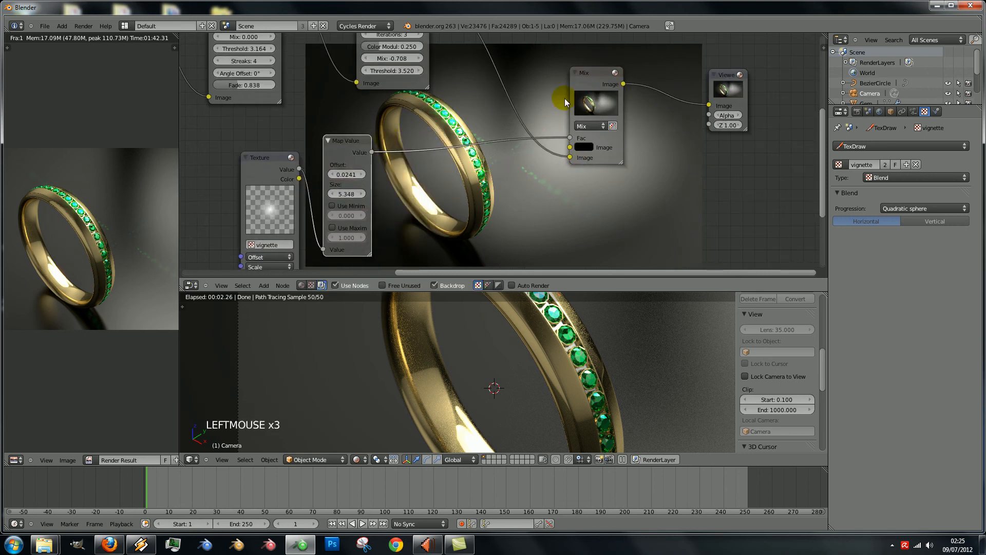
drag(593, 75, 578, 87)
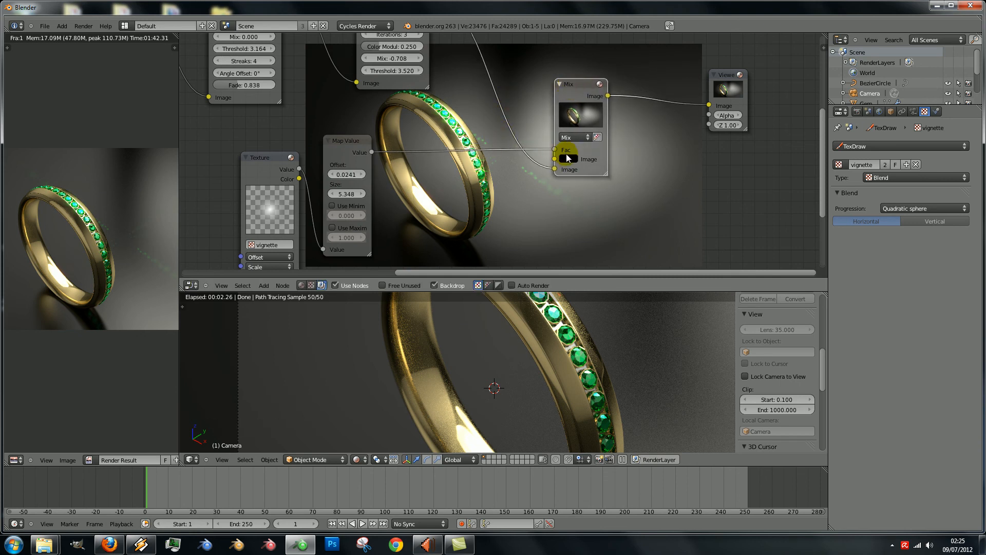
Step: Move the Composite node beyond the Viewer node and link the Mix node's Image output to it
scroll(462, 147, down, 7)
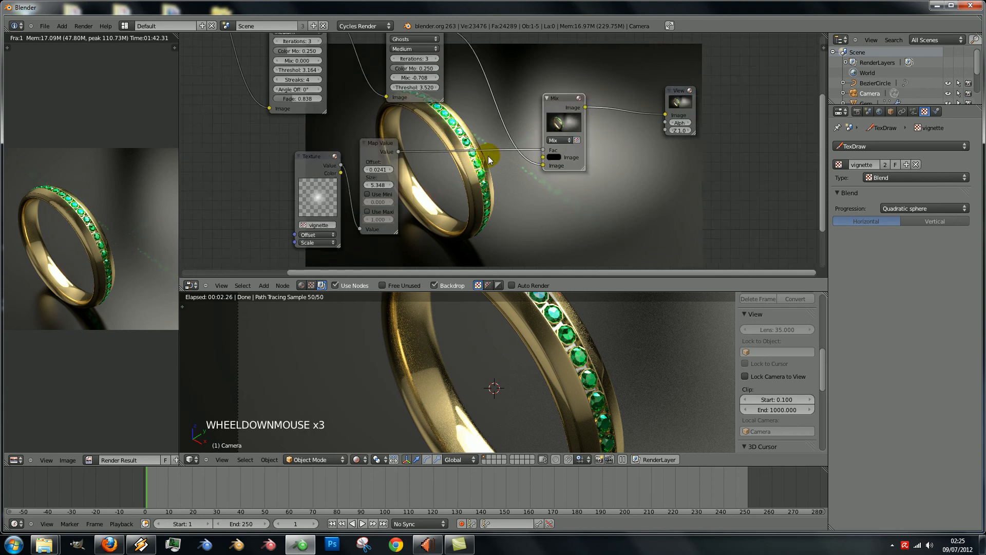
scroll(503, 162, down, 3)
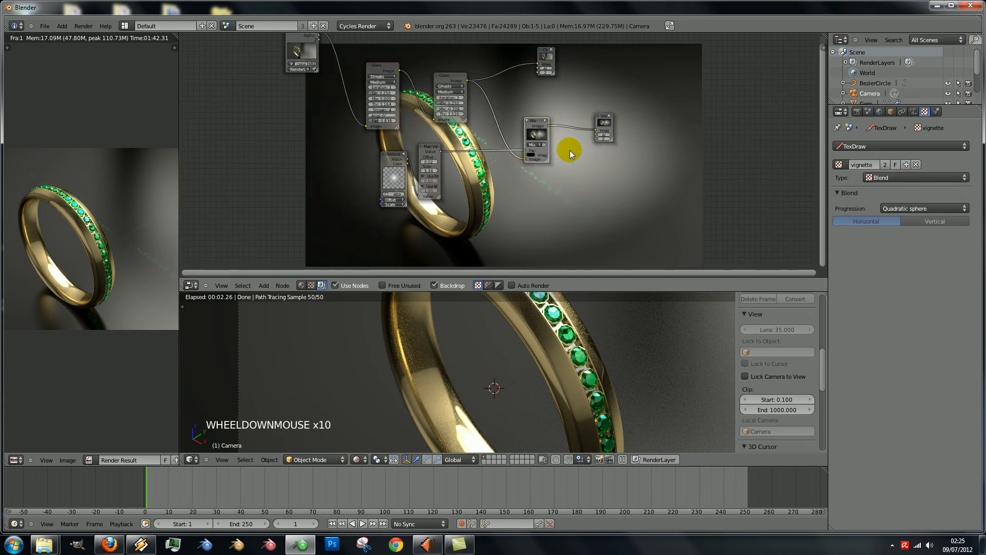
scroll(569, 150, up, 4)
scroll(565, 150, down, 3)
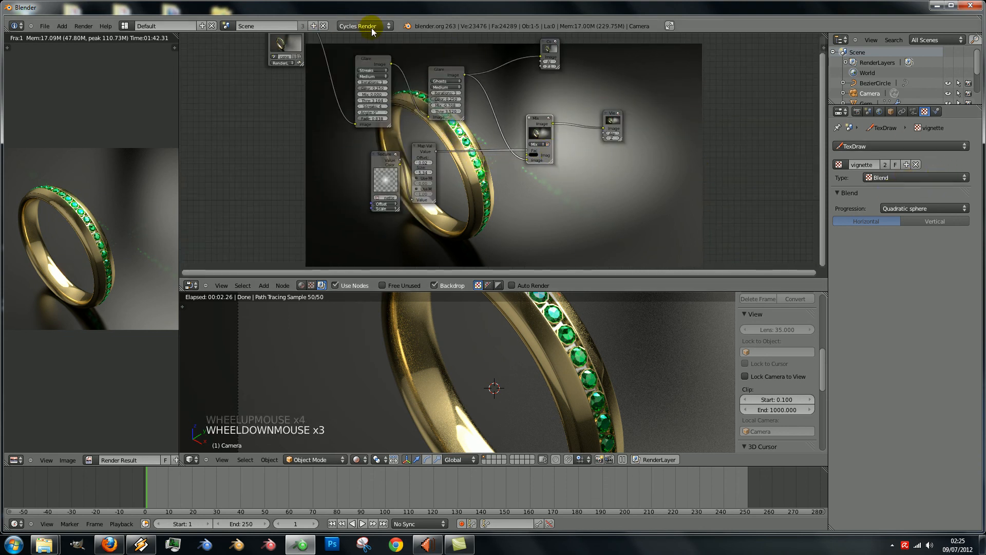
scroll(516, 152, up, 5)
mouse_move(513, 149)
middle_down()
mouse_move(425, 151)
mouse_move(526, 159)
middle_up()
scroll(587, 124, down, 3)
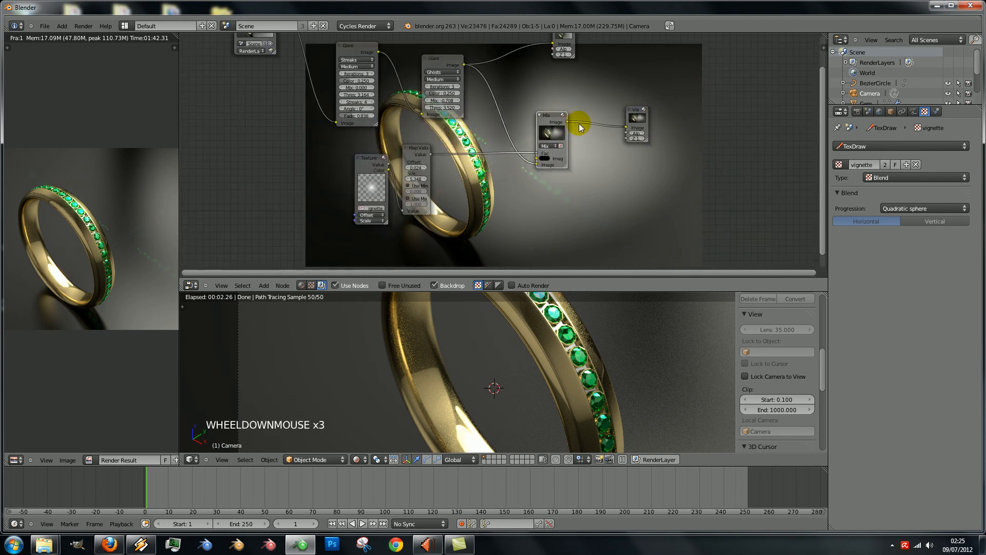
scroll(590, 82, down, 4)
drag(545, 63, 638, 67)
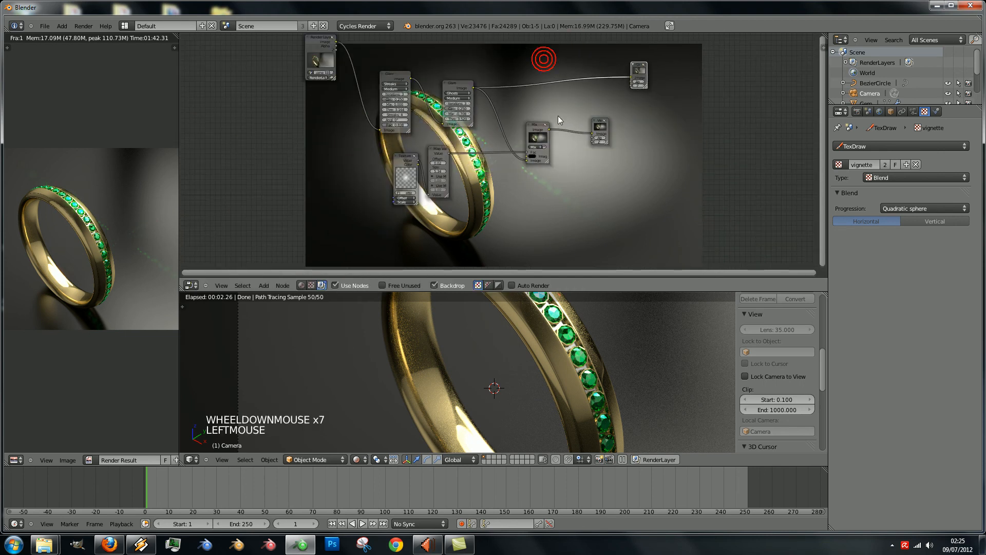
drag(550, 128, 624, 76)
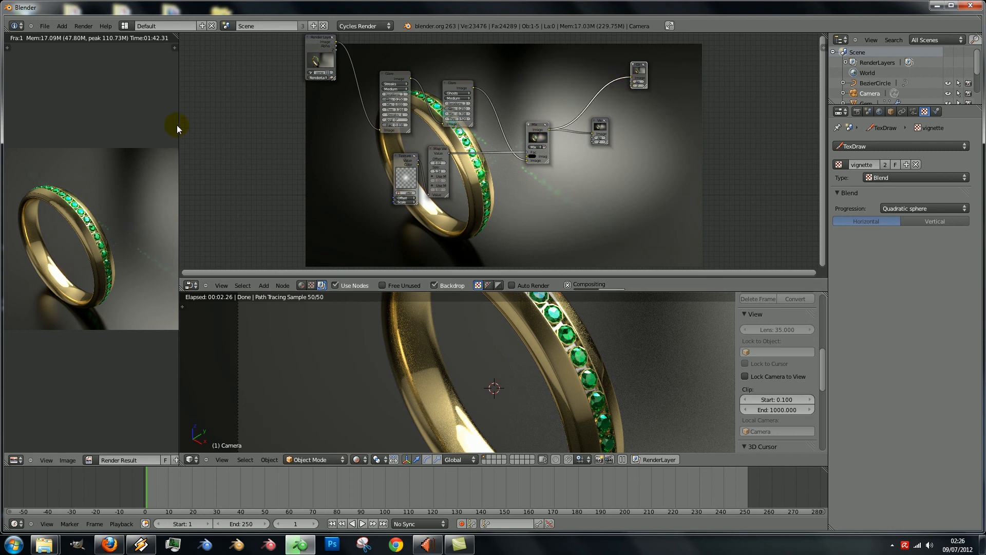
Step: Widen the Render Result view and examine the vignetted composite of the ring up close
drag(178, 125, 478, 135)
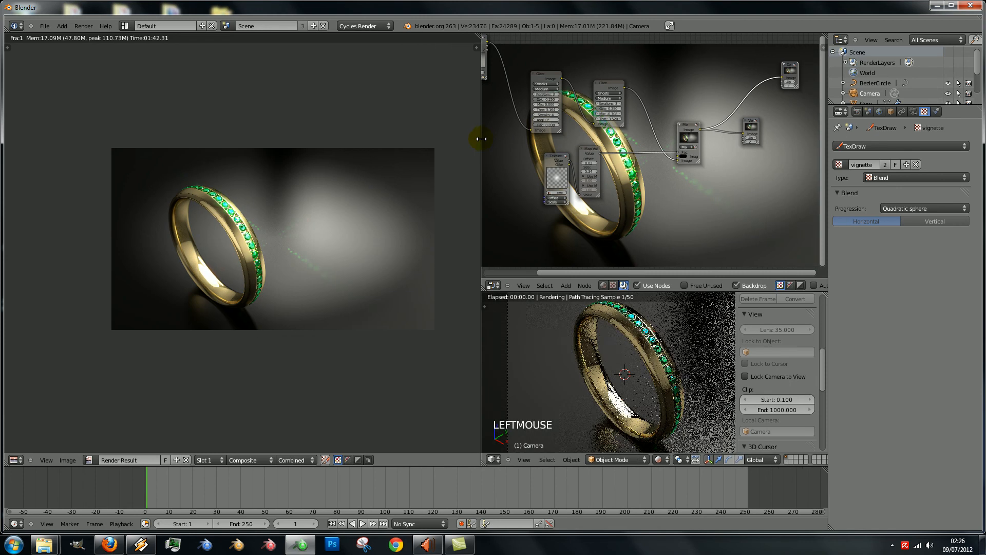
scroll(307, 217, down, 3)
scroll(300, 222, up, 4)
scroll(308, 221, down, 3)
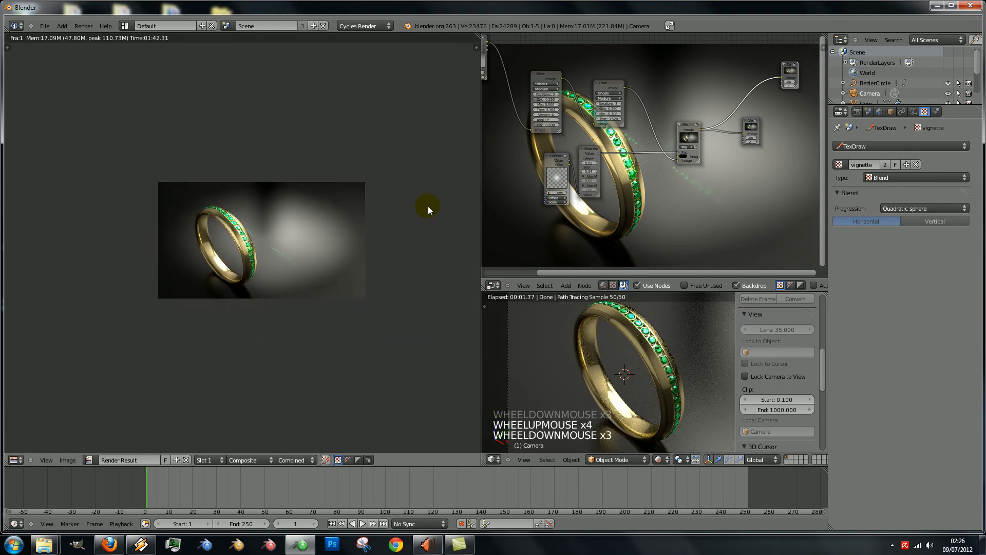
scroll(356, 217, up, 6)
scroll(669, 165, up, 2)
scroll(662, 163, up, 2)
Step: Fine-tune the Map Value node's Offset to adjust the vignette
middle_drag(647, 159, 590, 164)
click(586, 163)
drag(584, 163, 587, 162)
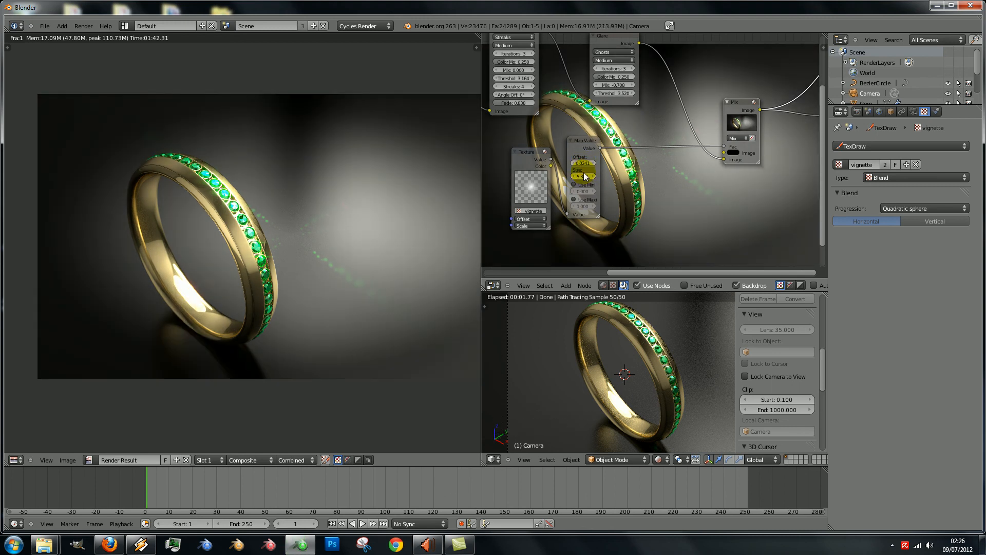
Step: Increase the Map Value node's Size to intensify the vignette and examine the composite of the ring
drag(582, 176, 598, 177)
scroll(280, 253, down, 4)
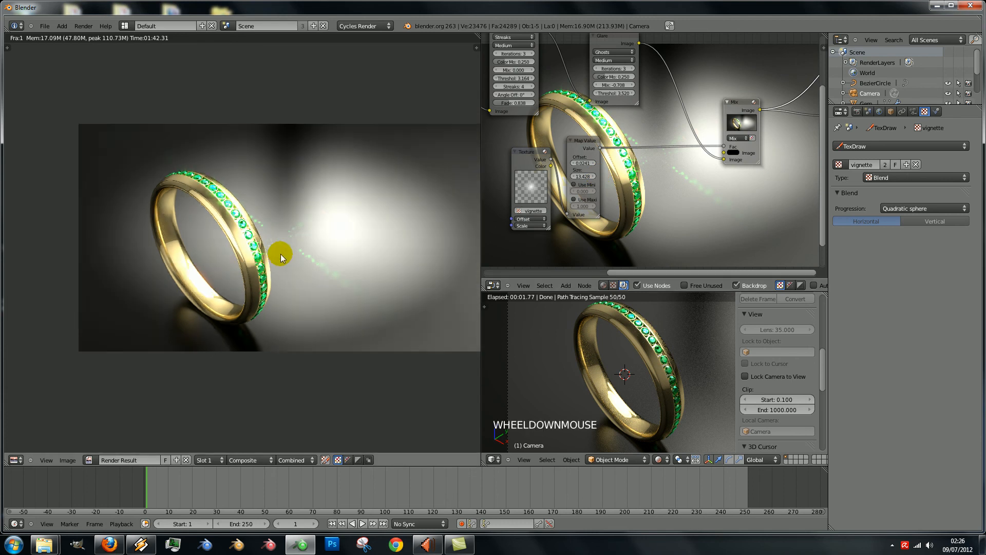
scroll(281, 254, up, 5)
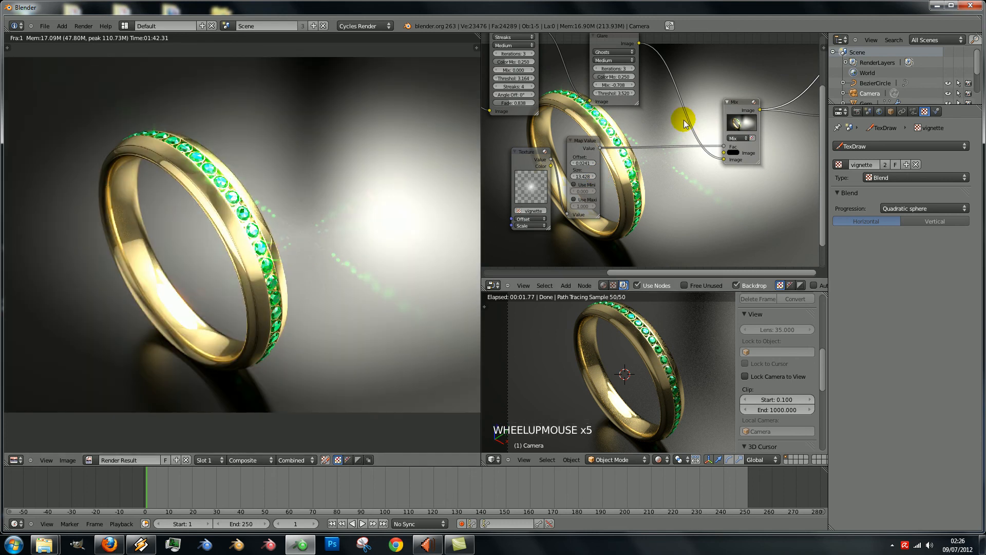
Step: Detach the Map Value node from the Mix node and delete the Texture and Map Value nodes
drag(722, 149, 717, 160)
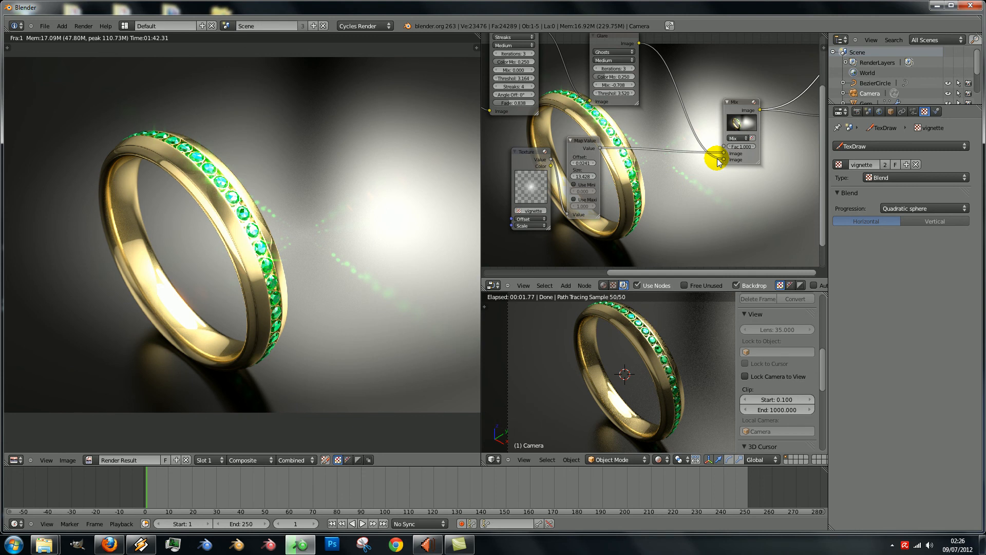
drag(725, 155, 716, 192)
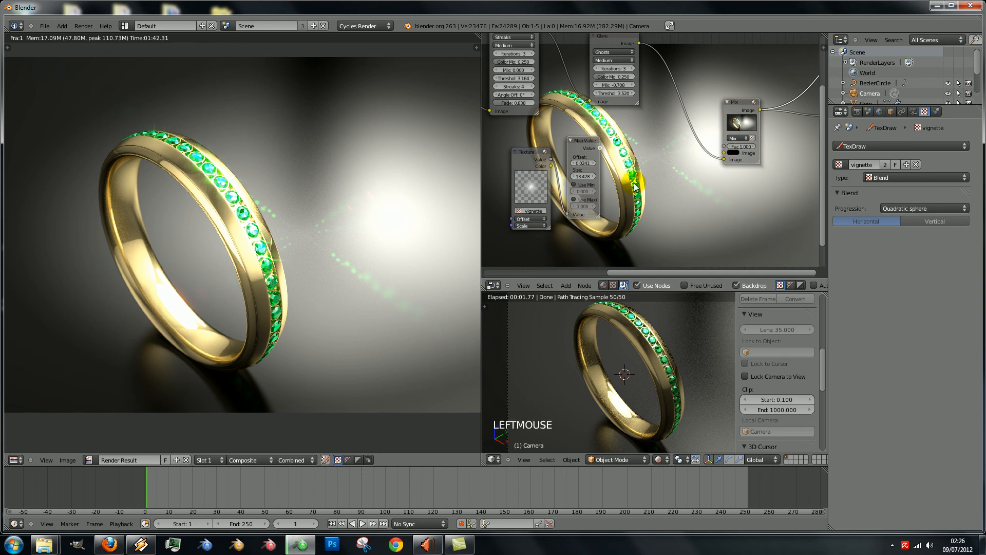
click(583, 139)
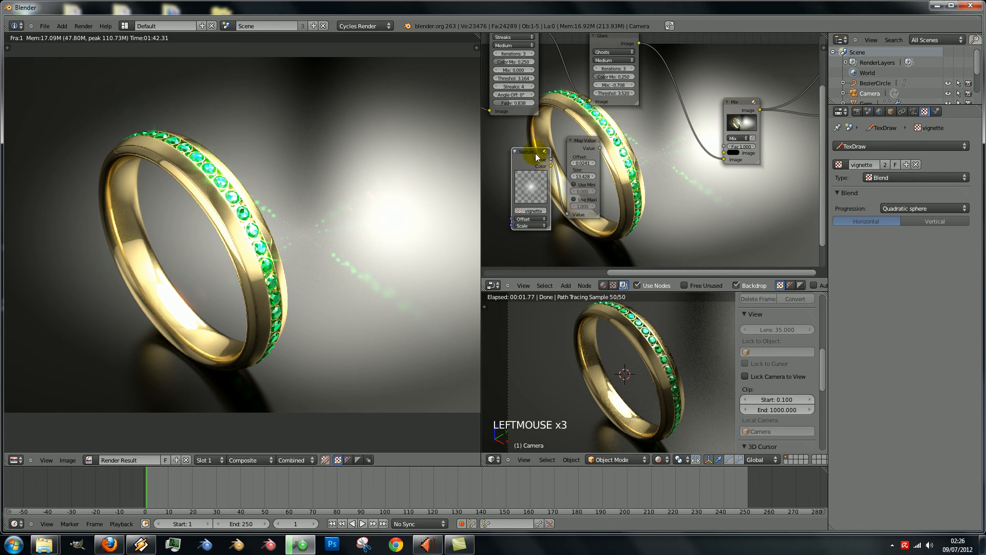
key(x)
click(578, 143)
key(x)
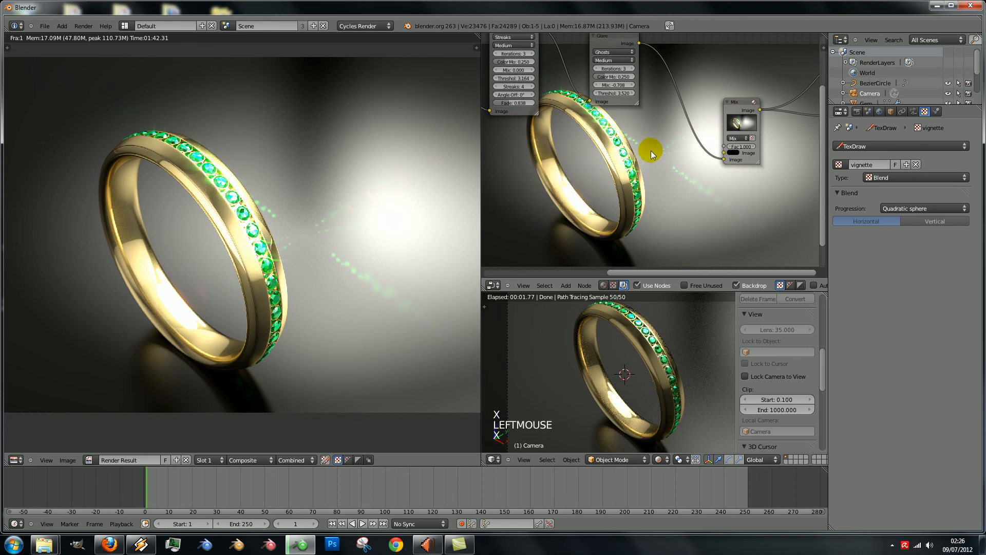
Step: Link the Ghosts Glare node's output directly to the Composite node, bypassing the Mix node, and examine the render
scroll(669, 163, down, 1)
scroll(669, 164, down, 1)
middle_drag(677, 157, 632, 163)
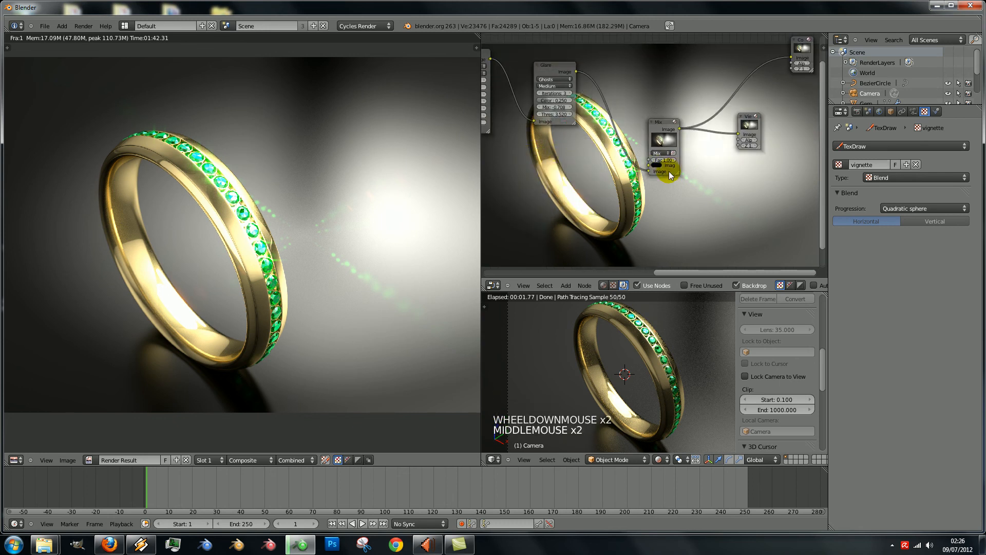
drag(650, 175, 791, 58)
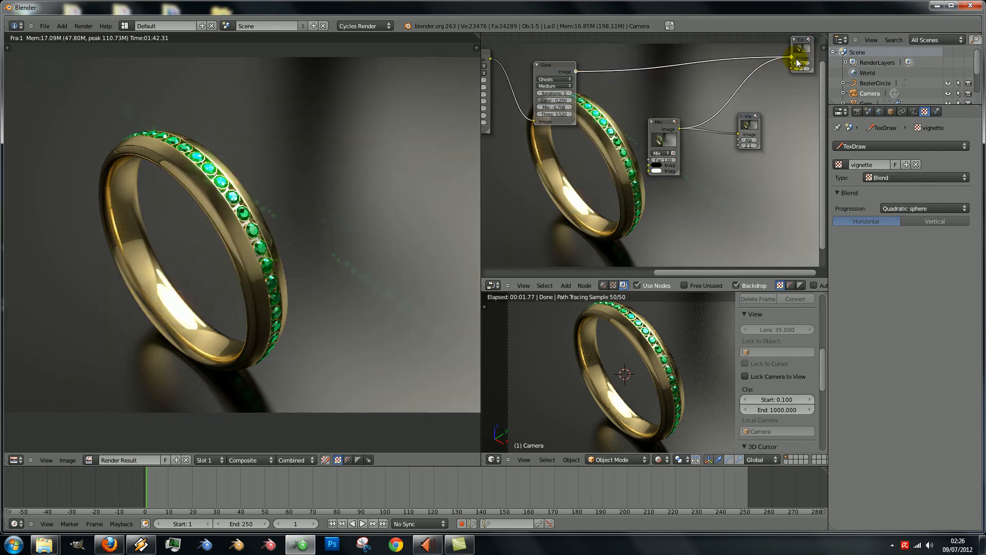
scroll(294, 232, down, 5)
scroll(294, 232, up, 4)
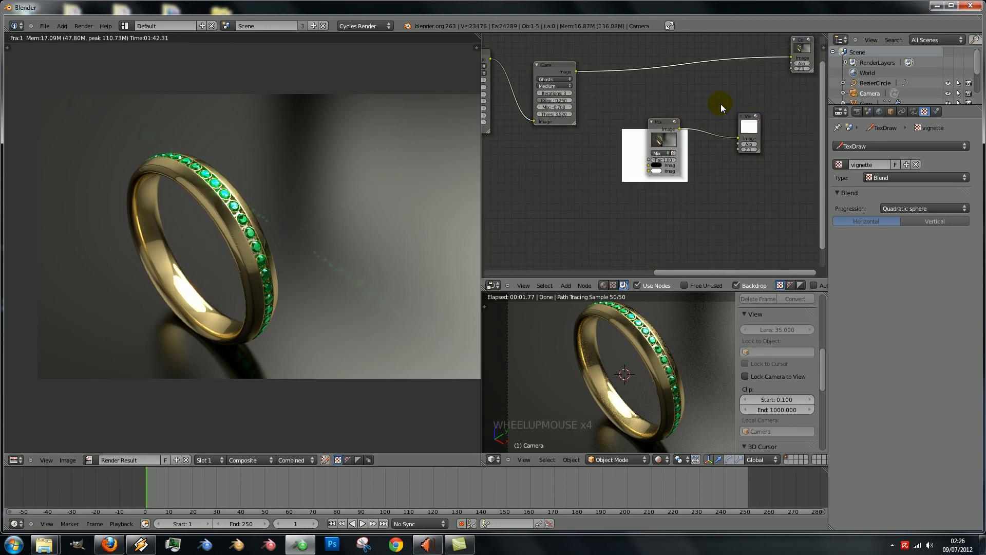
Step: Undo the Composite rewiring and node deletions to restore the Texture and Map Value nodes and their link to the Mix node
key(ctrl+z)
key(ctrl+z)
key(ctrl+z)
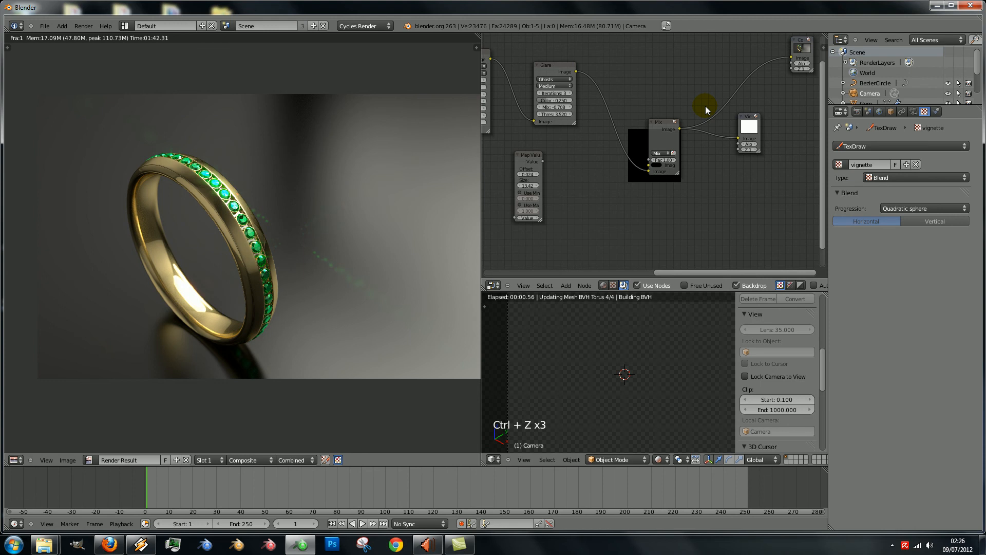
key(ctrl+z)
key(ctrl+z)
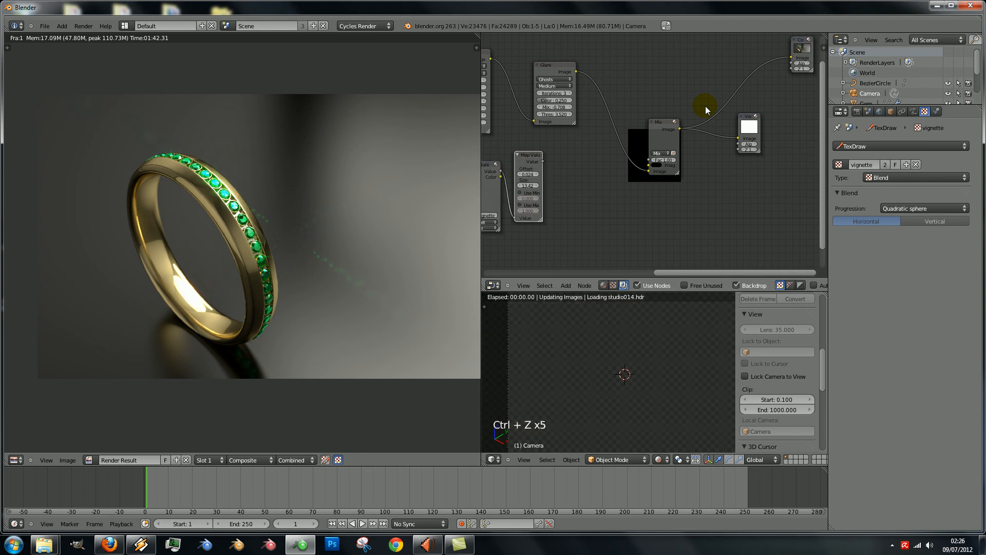
key(ctrl+z)
key(ctrl+z)
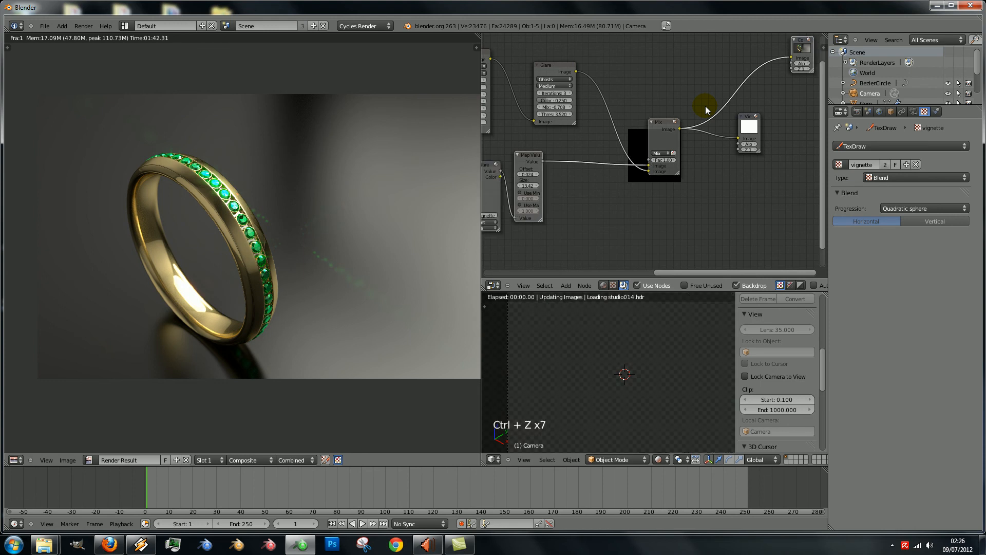
Step: Examine the compositing node tree and the final ring render, both as a whole and up close
scroll(565, 193, down, 4)
scroll(599, 189, up, 1)
middle_drag(599, 190, 659, 172)
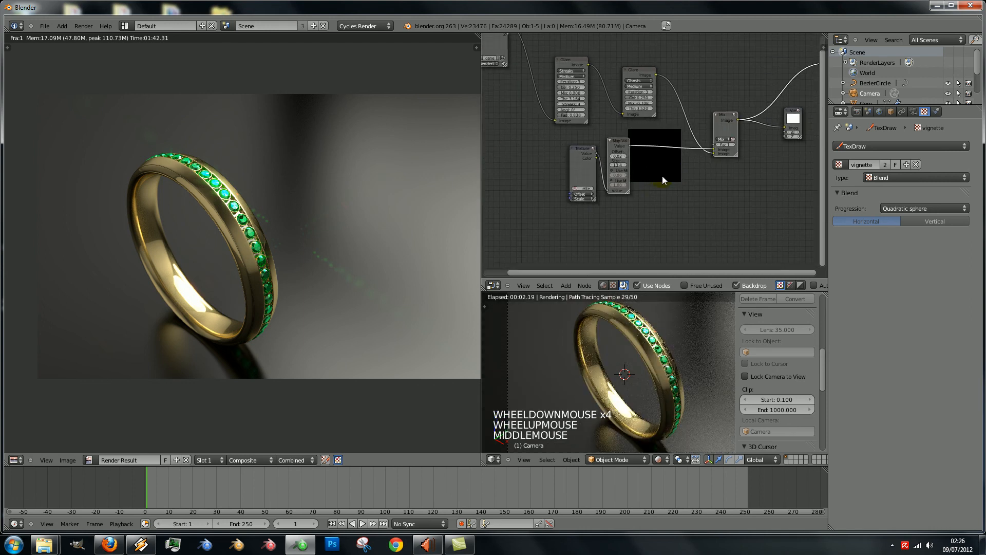
scroll(311, 227, down, 3)
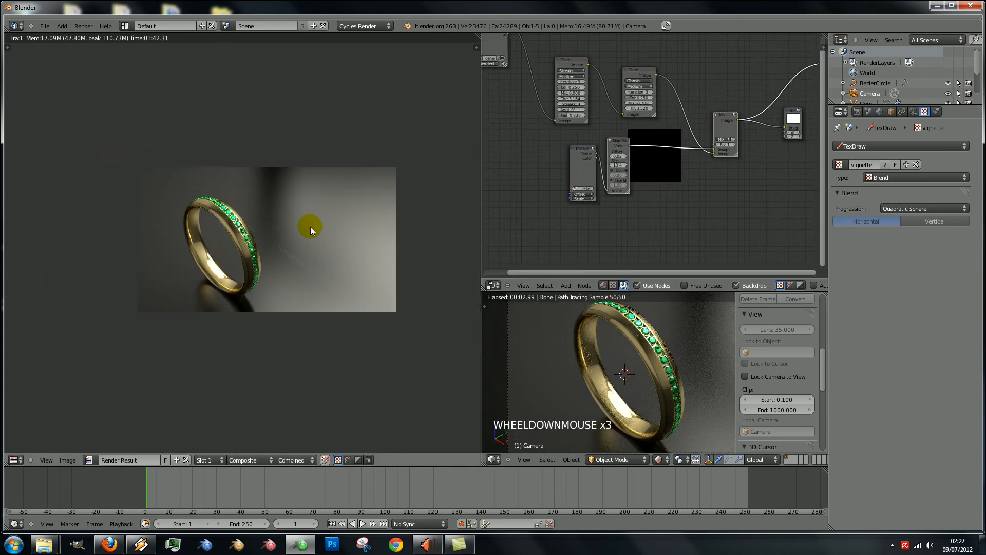
middle_drag(705, 193, 665, 202)
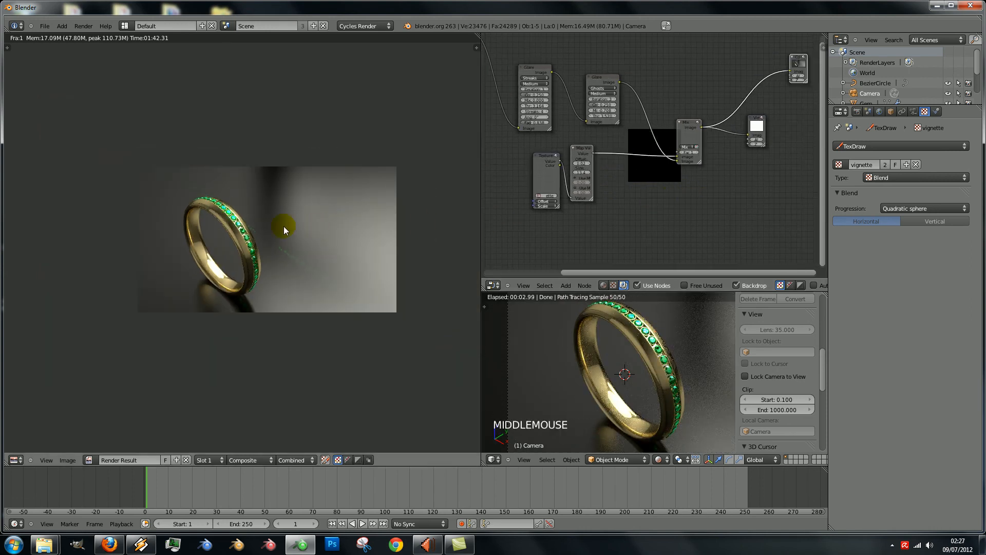
scroll(283, 226, down, 3)
scroll(283, 226, up, 2)
scroll(284, 226, up, 4)
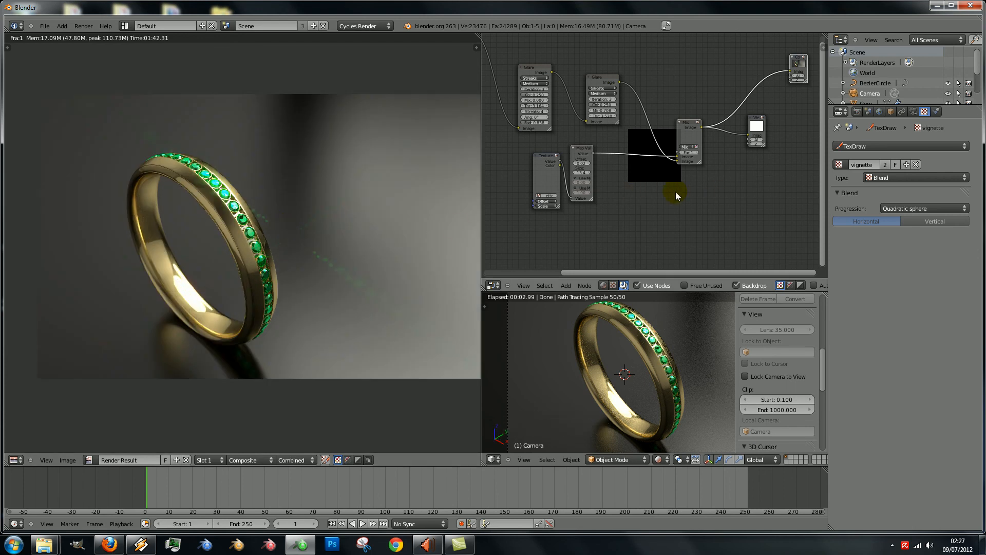
scroll(274, 240, down, 3)
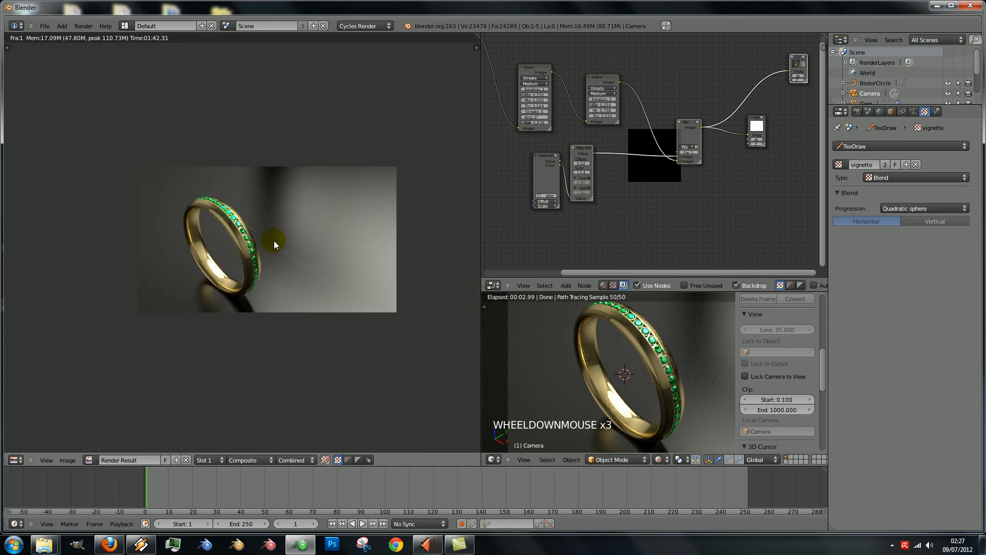
scroll(274, 240, up, 2)
middle_drag(319, 222, 278, 230)
scroll(264, 231, down, 3)
scroll(263, 232, up, 2)
scroll(245, 258, up, 2)
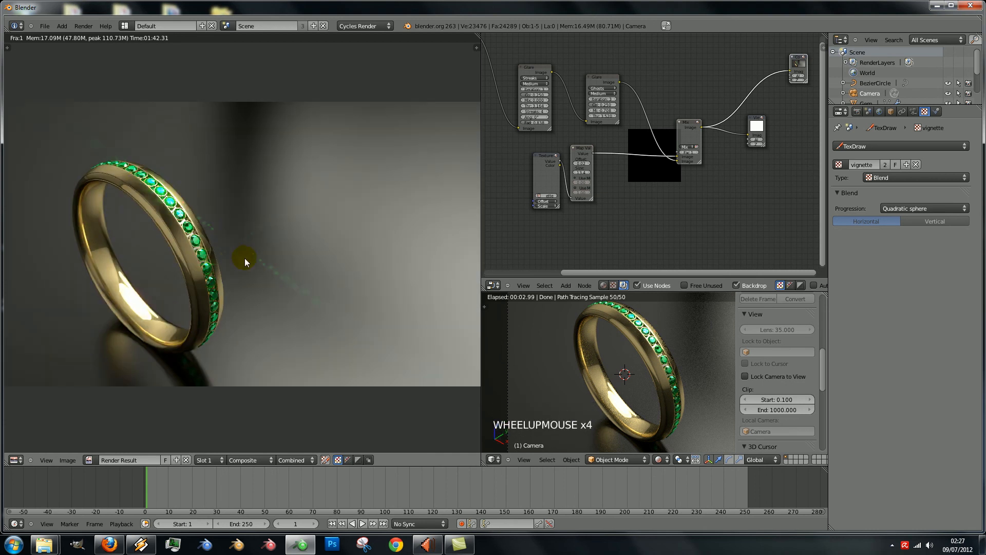
scroll(207, 214, down, 1)
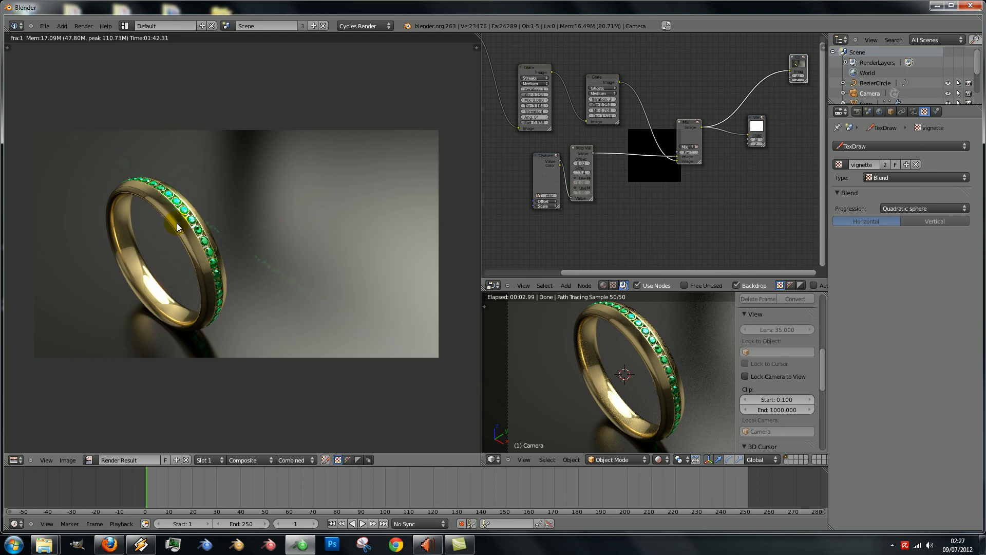
click(892, 545)
click(906, 492)
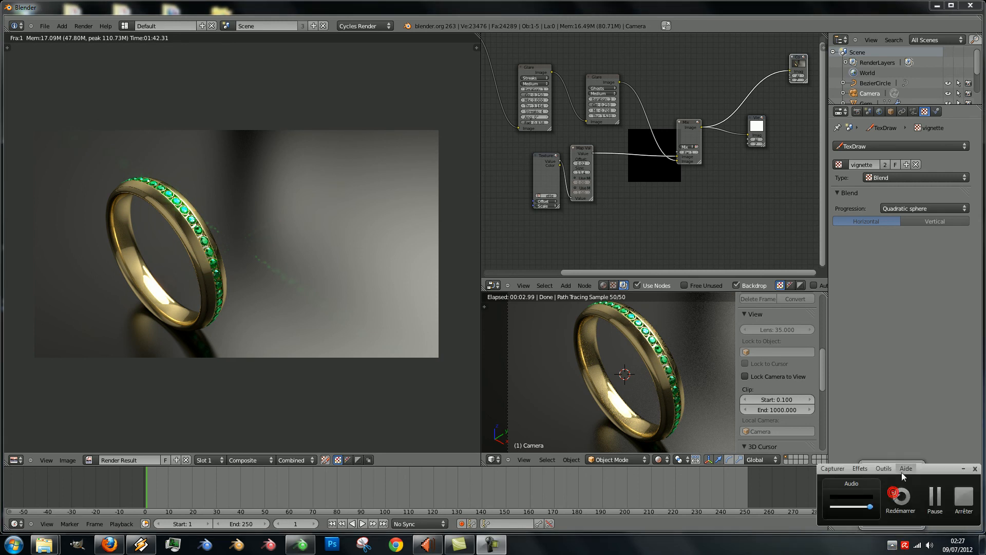